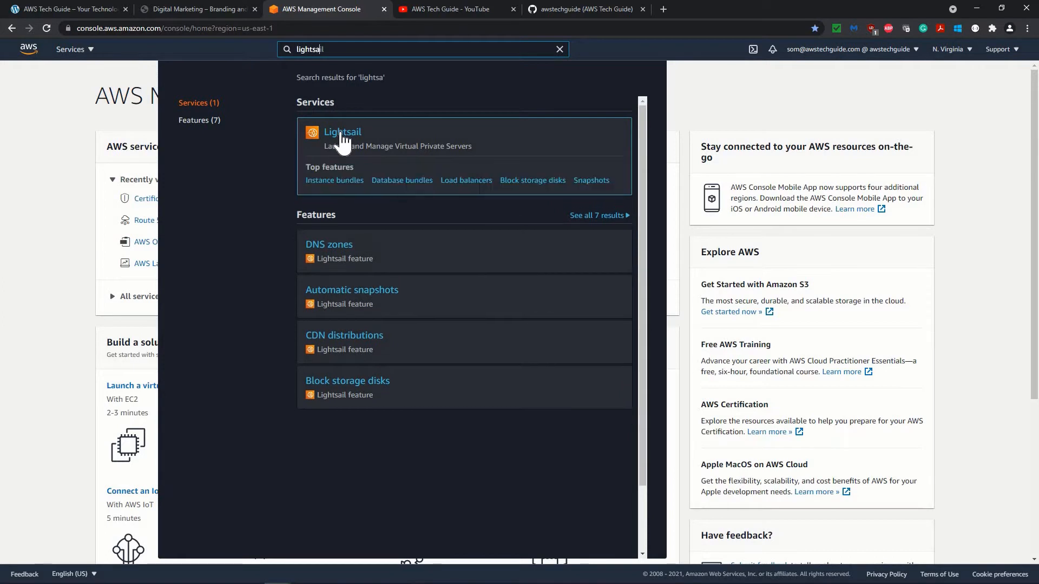
Step: Open the Lightsail service from the console search and start creating the first instance
{"action": "left_click", "coordinate": [343, 135]}
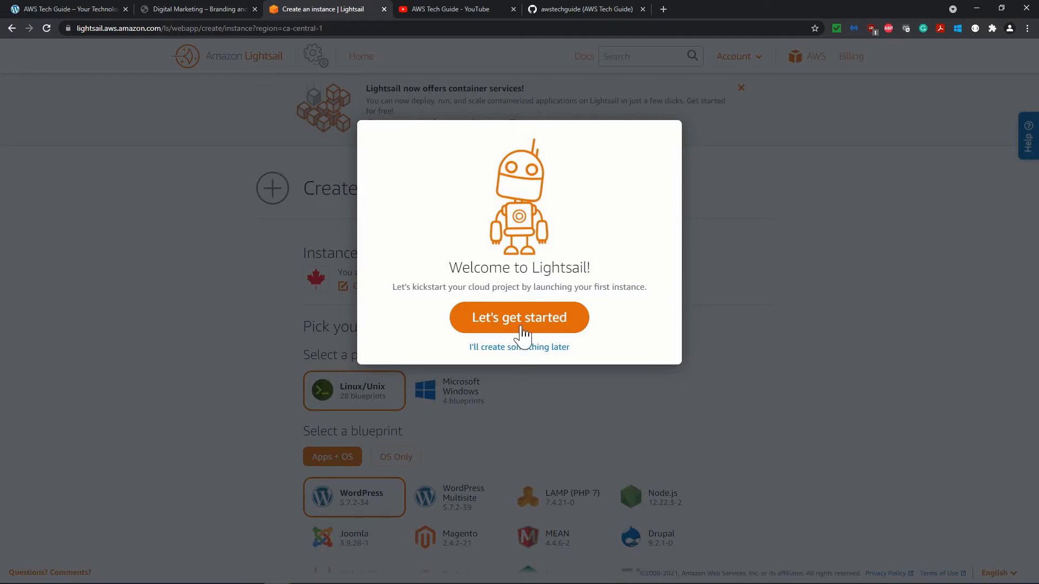
{"action": "left_click", "coordinate": [703, 428]}
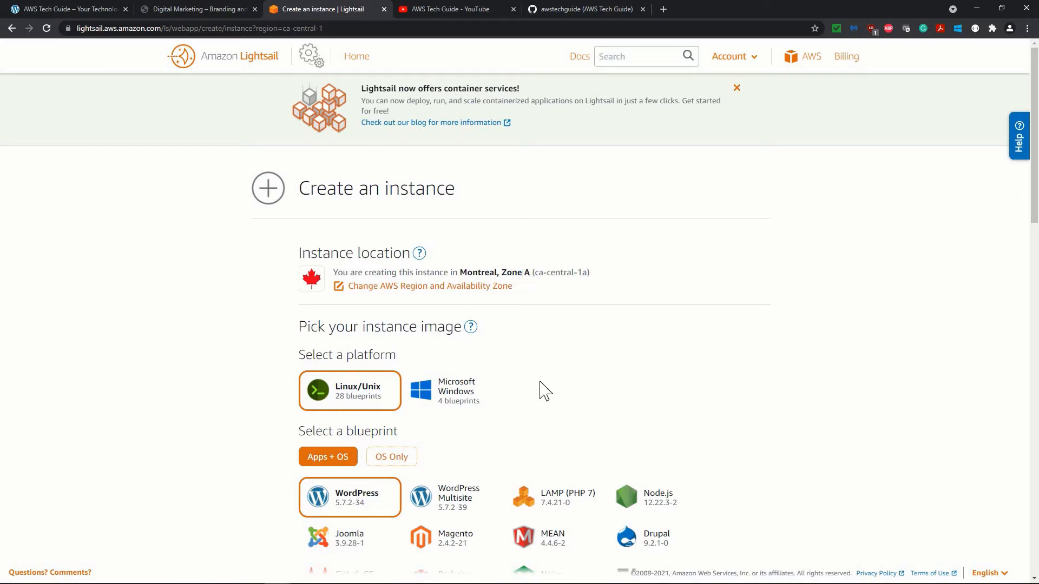
{"action": "left_click_drag", "start_coordinate": [461, 190], "coordinate": [297, 192]}
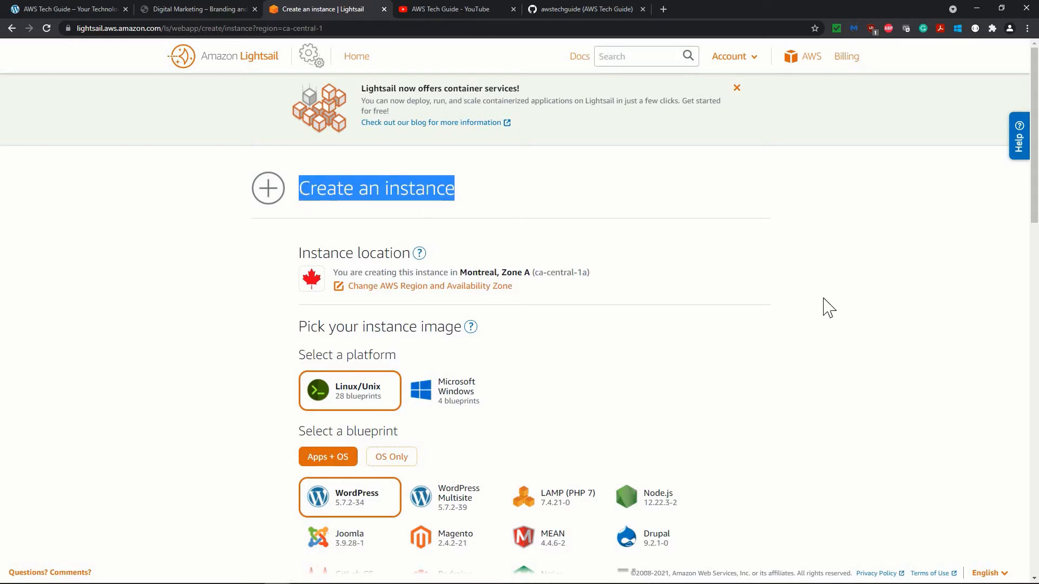
{"action": "left_click", "coordinate": [828, 309]}
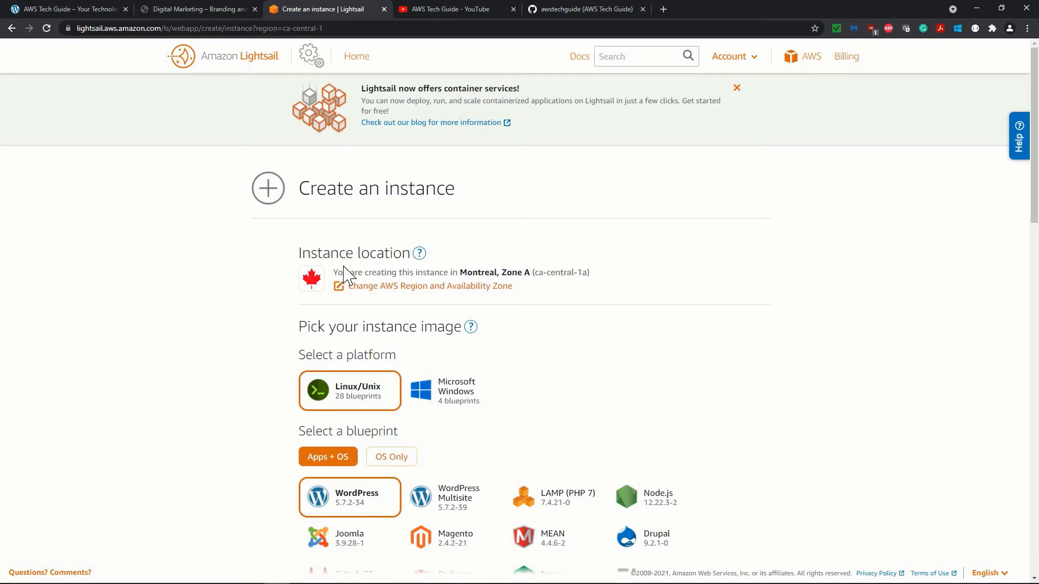
Step: Set the instance region to Virginia (us-east-1) and show its availability zone choices
{"action": "left_click", "coordinate": [382, 290]}
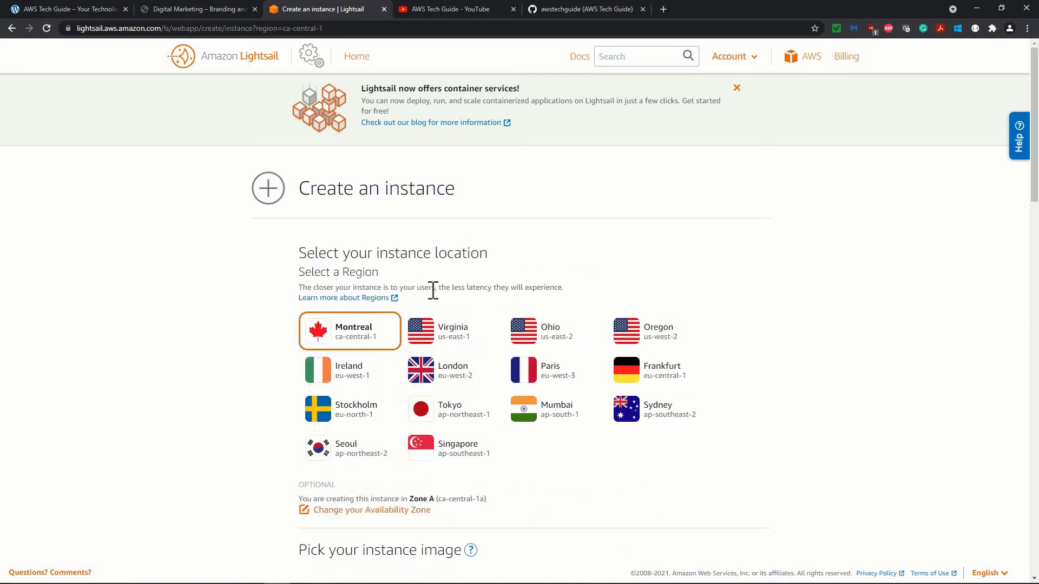
{"action": "scroll", "coordinate": [424, 299], "scroll_direction": "down", "scroll_amount": 2}
{"action": "scroll", "coordinate": [424, 299], "scroll_direction": "up", "scroll_amount": 1}
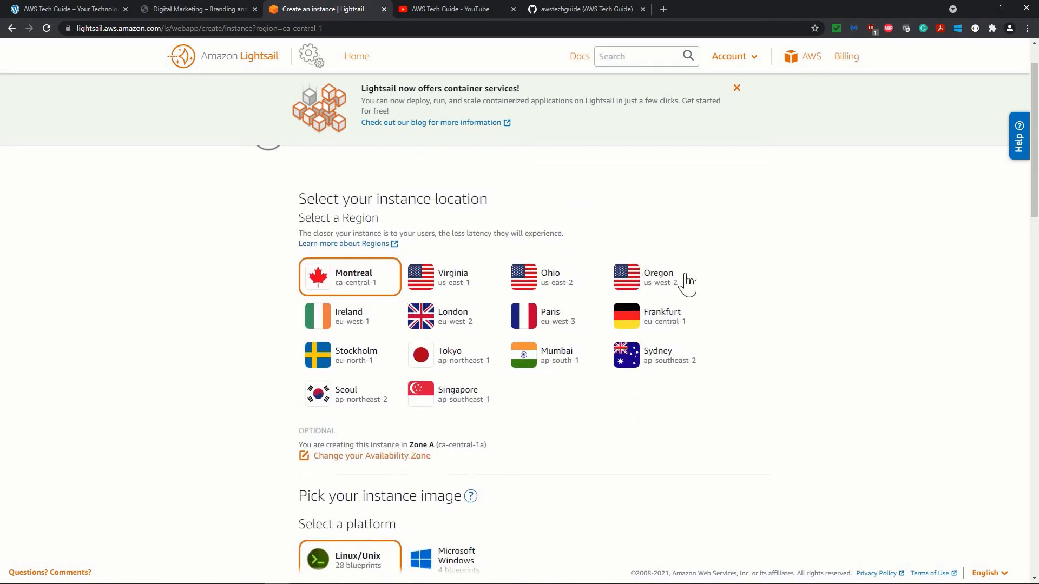
{"action": "double_click", "coordinate": [450, 281]}
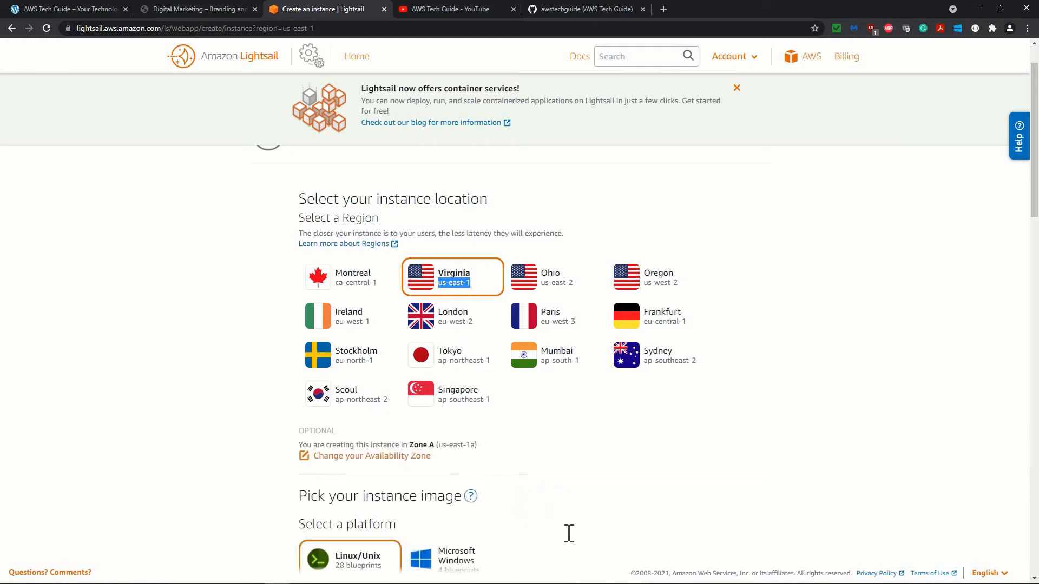
{"action": "scroll", "coordinate": [455, 389], "scroll_direction": "down", "scroll_amount": 1}
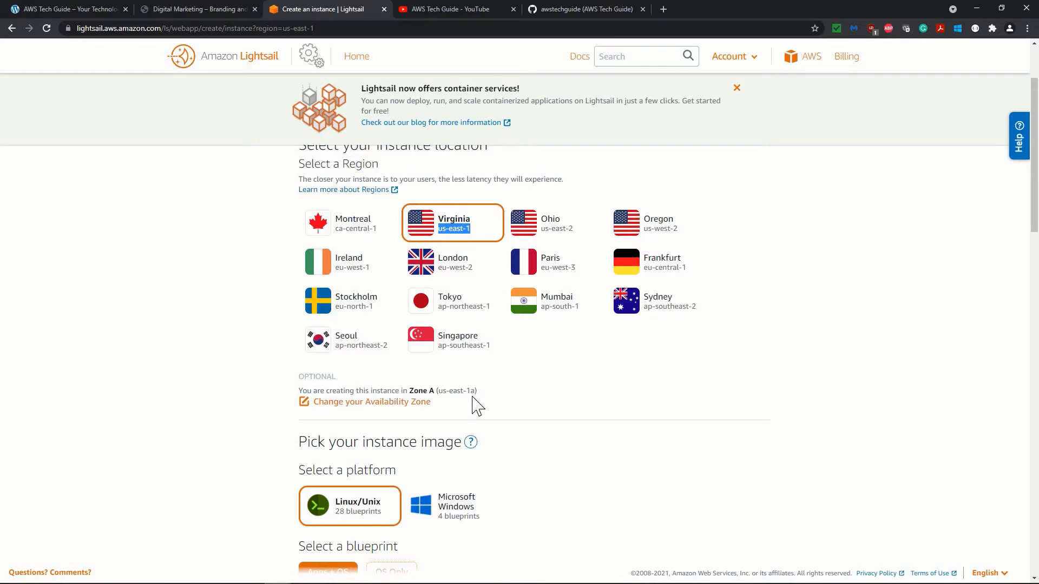
{"action": "left_click", "coordinate": [372, 404]}
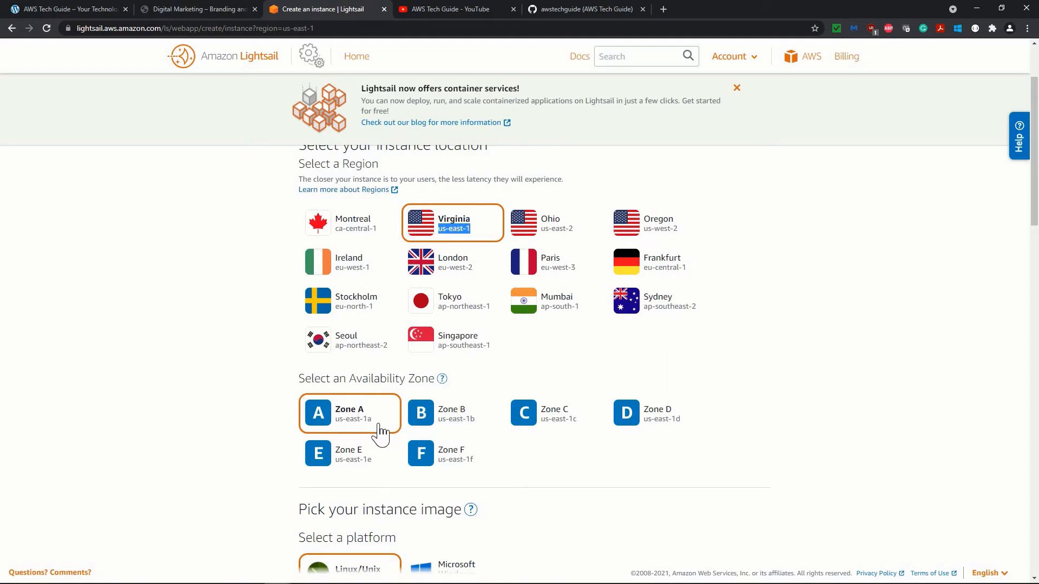
Step: Generate a new SSH key pair named AWSTGDemoKeypr for the Virginia region and download its private key
{"action": "scroll", "coordinate": [381, 433], "scroll_direction": "down", "scroll_amount": 5}
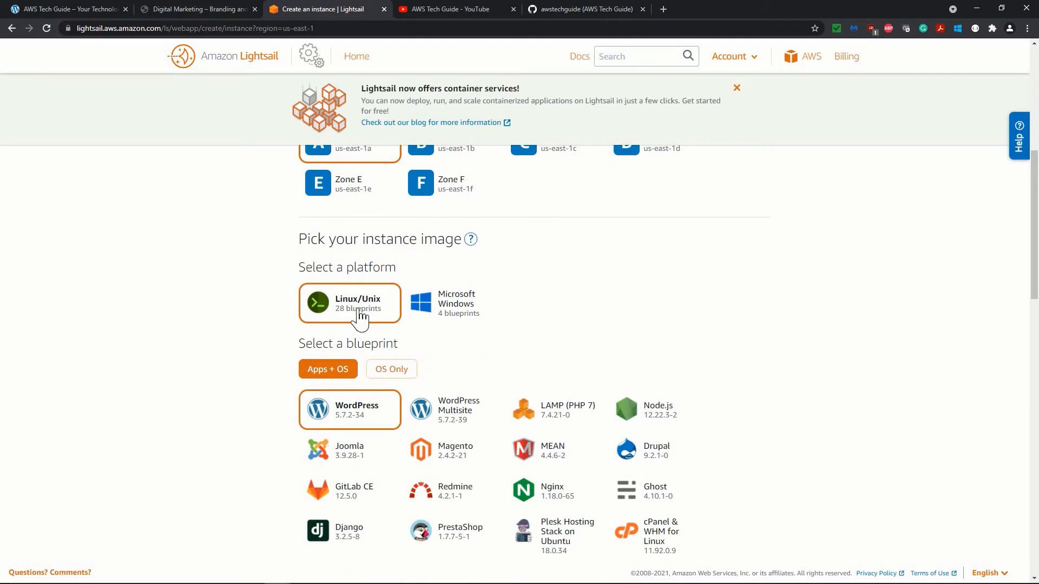
{"action": "scroll", "coordinate": [360, 316], "scroll_direction": "down", "scroll_amount": 1}
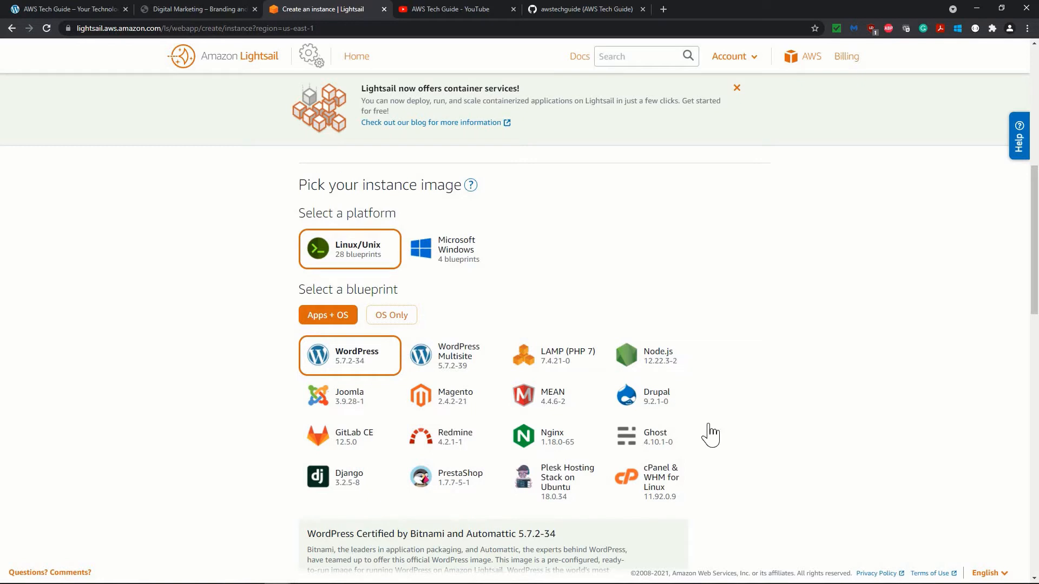
{"action": "scroll", "coordinate": [711, 435], "scroll_direction": "down", "scroll_amount": 1}
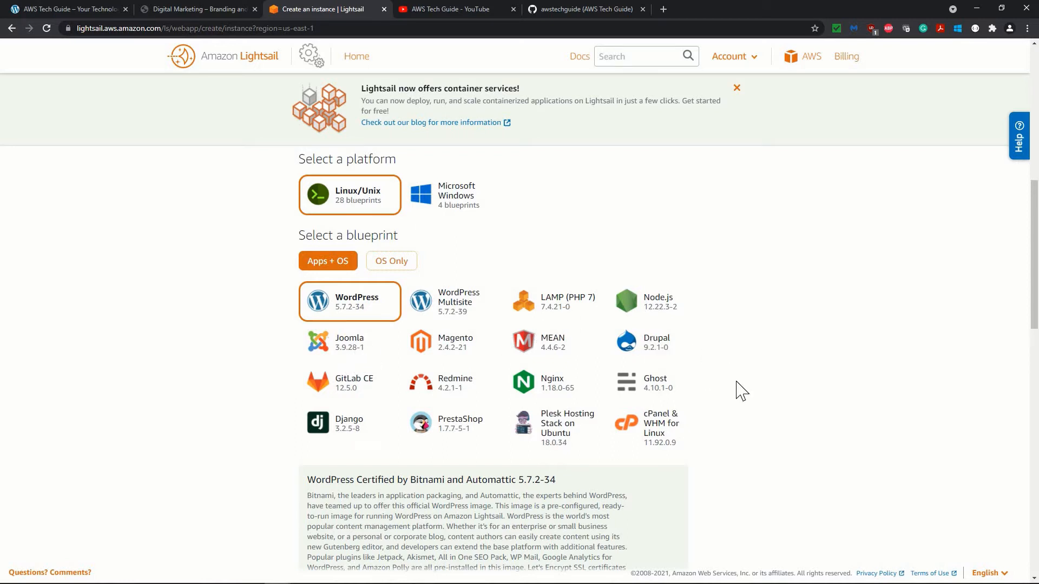
{"action": "scroll", "coordinate": [741, 391], "scroll_direction": "down", "scroll_amount": 7}
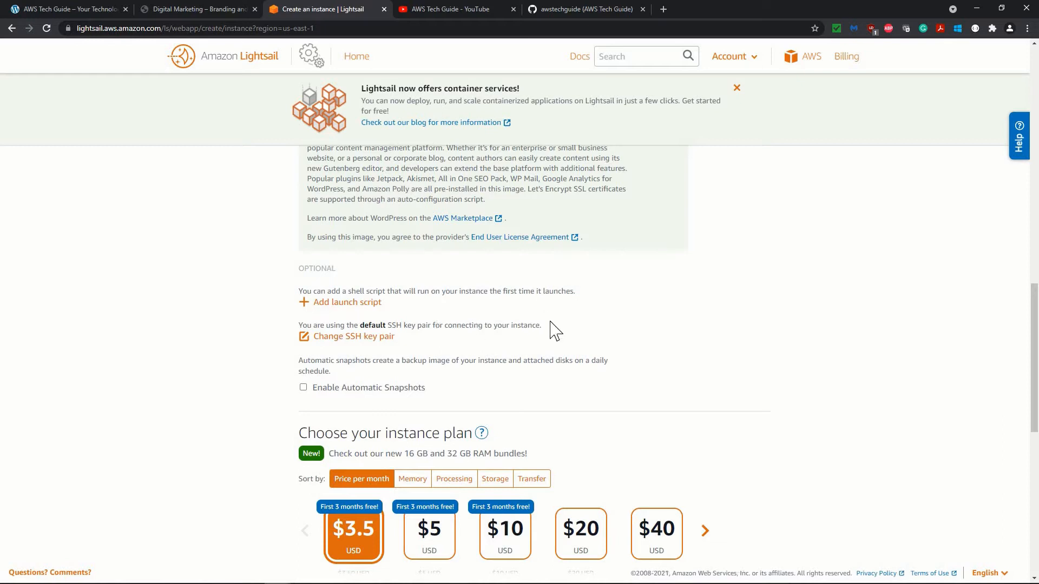
{"action": "left_click", "coordinate": [370, 343]}
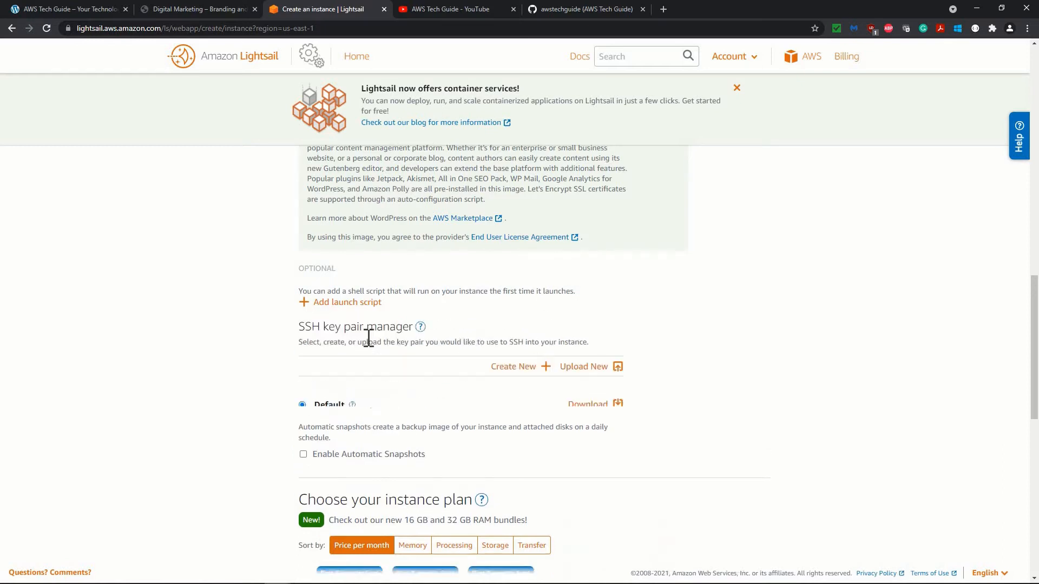
{"action": "left_click", "coordinate": [536, 386]}
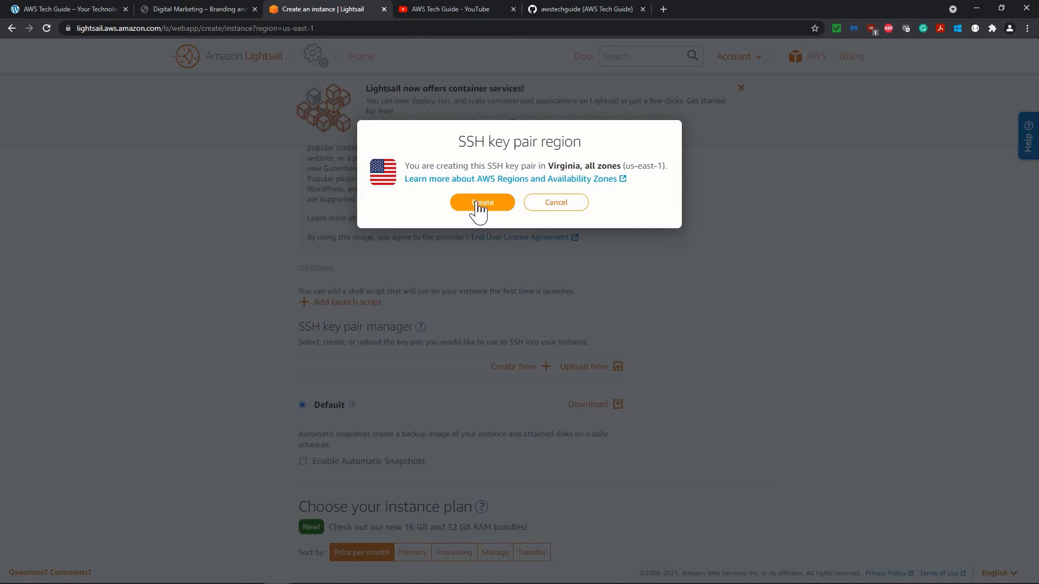
{"action": "left_click", "coordinate": [479, 211]}
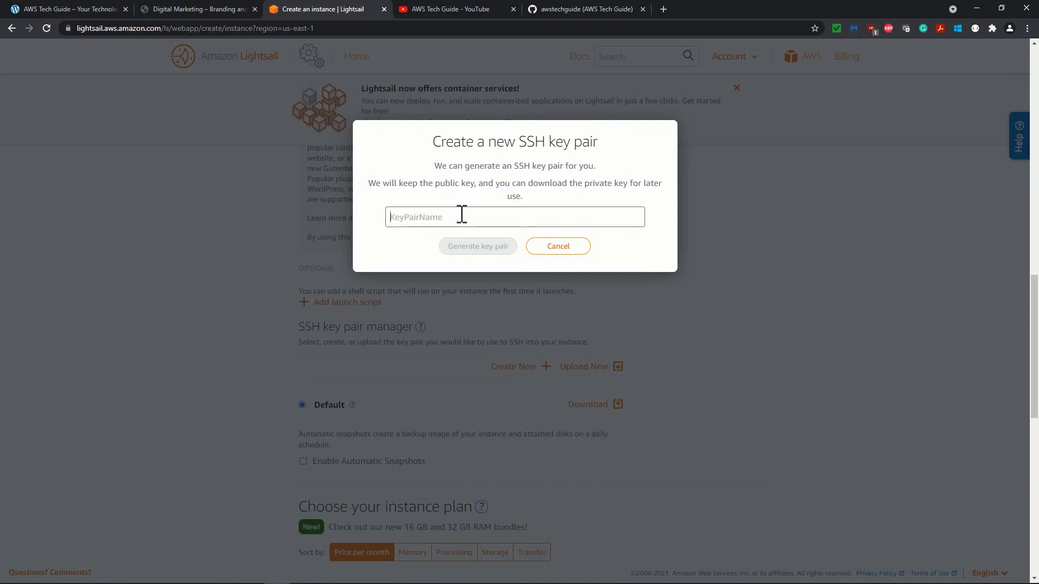
{"action": "type", "text": "AWSTG"}
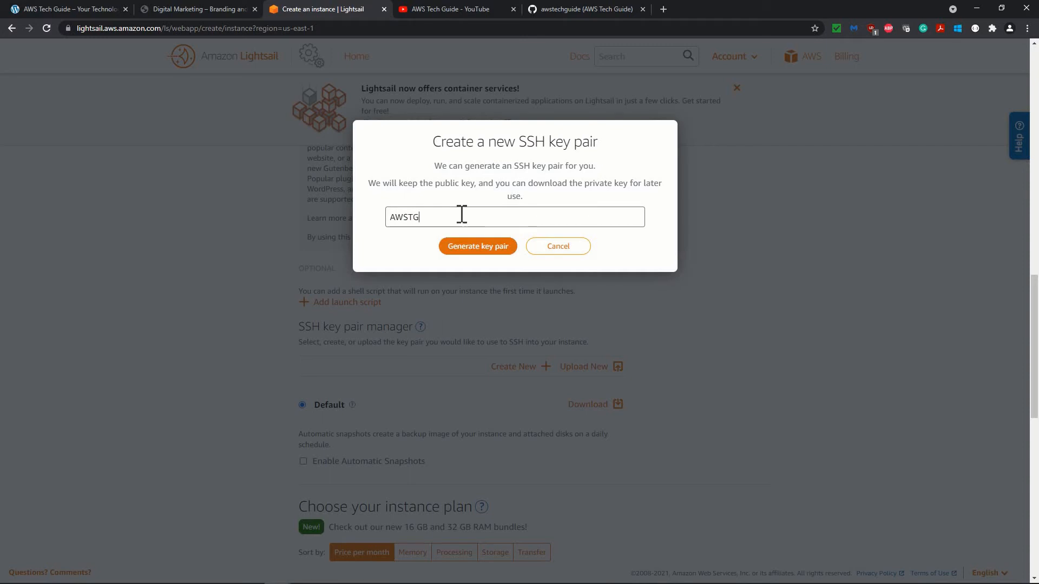
{"action": "type", "text": "DemoKeypr"}
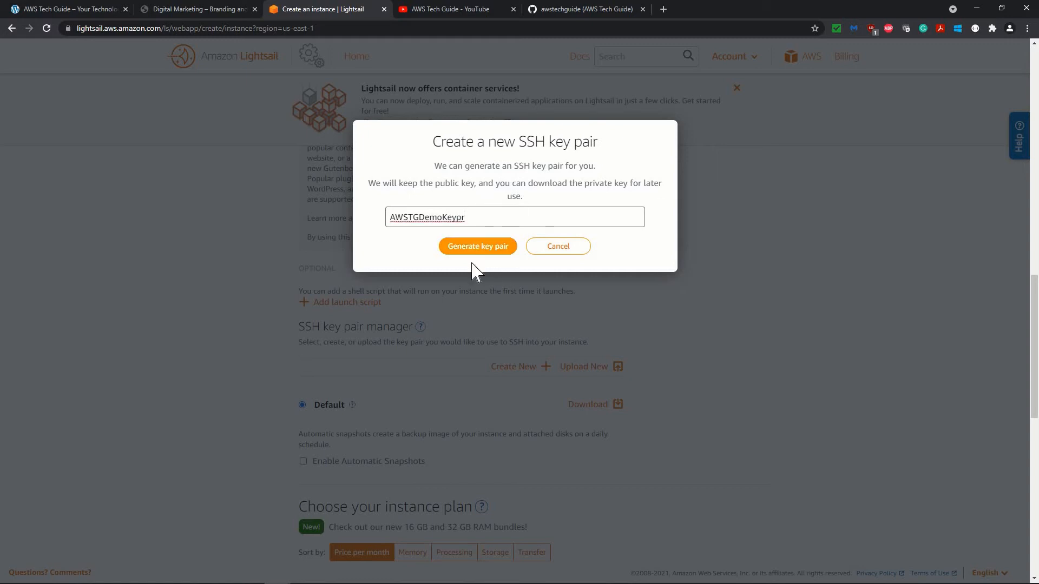
{"action": "left_click", "coordinate": [471, 257]}
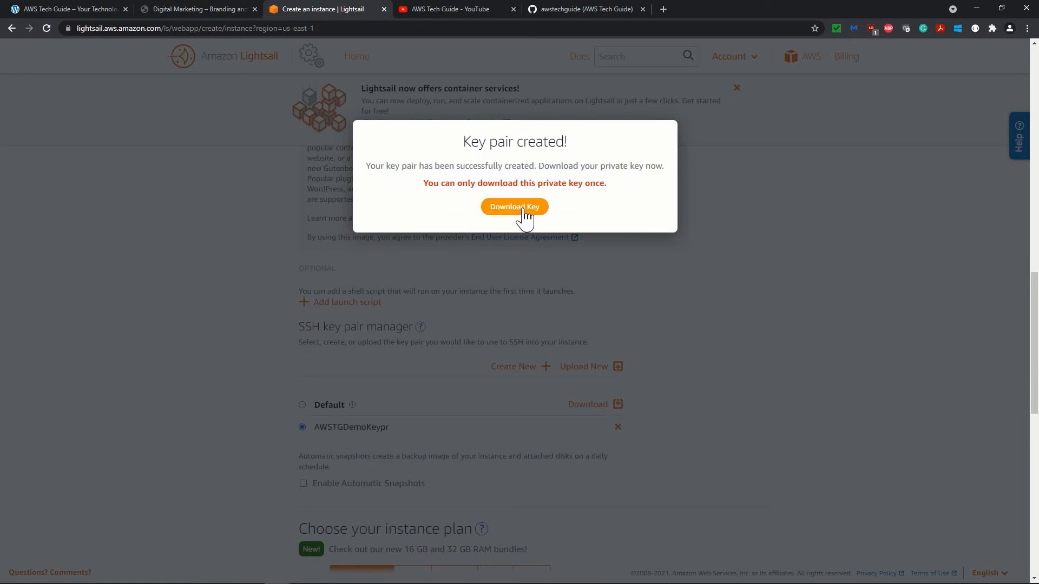
{"action": "left_click", "coordinate": [522, 211]}
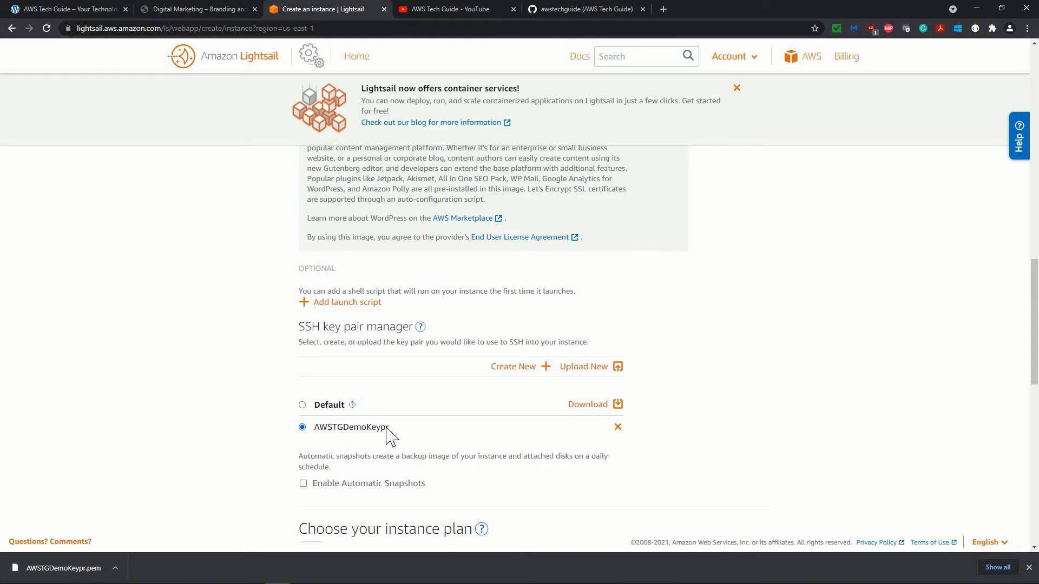
Step: Enable automatic snapshots with the daily snapshot time at 00:00 Eastern Daylight Time (GMT-4)
{"action": "scroll", "coordinate": [390, 434], "scroll_direction": "down", "scroll_amount": 1}
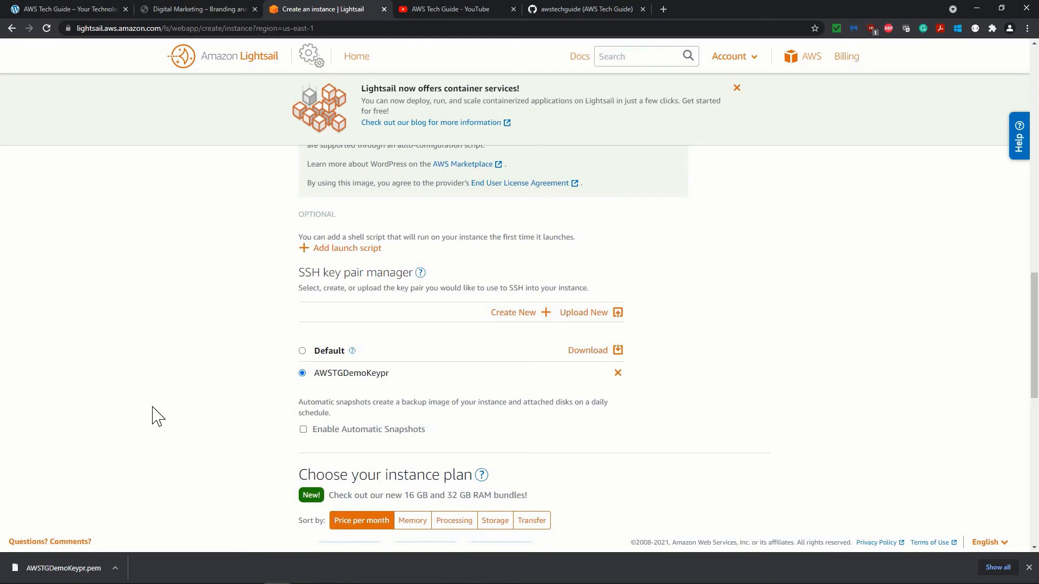
{"action": "scroll", "coordinate": [325, 292], "scroll_direction": "down", "scroll_amount": 3}
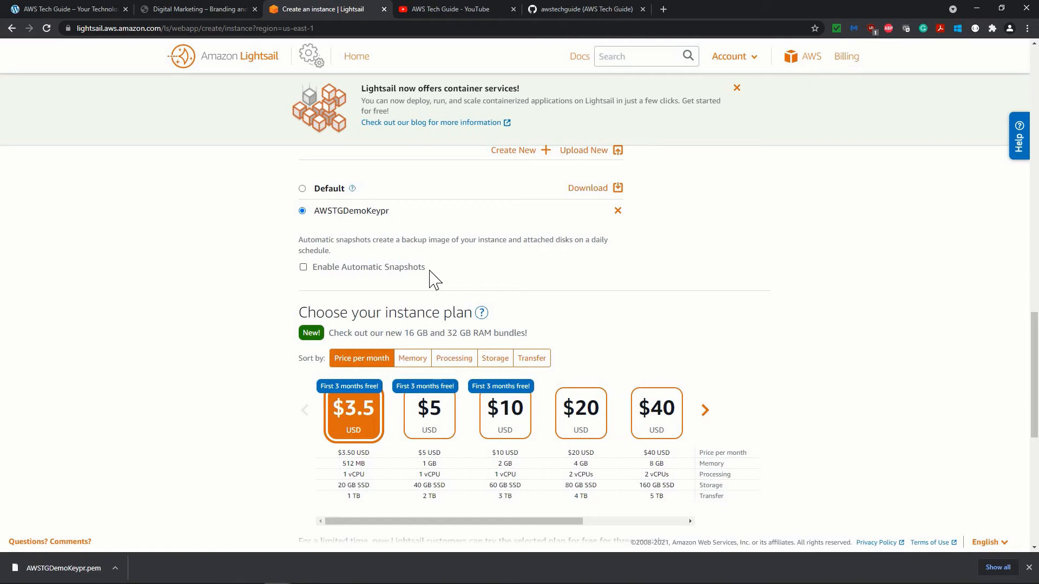
{"action": "left_click", "coordinate": [303, 267]}
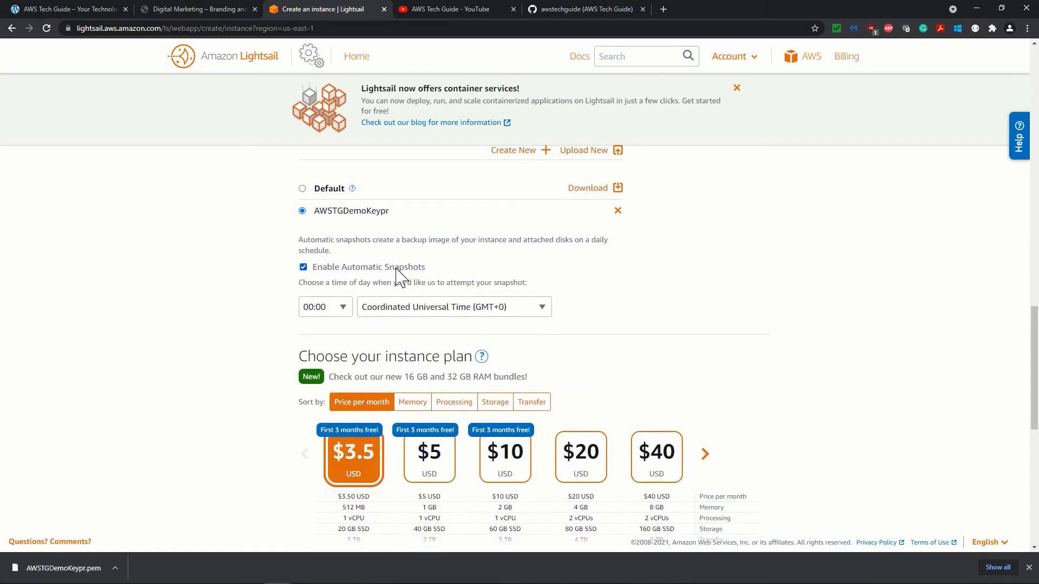
{"action": "left_click", "coordinate": [407, 312]}
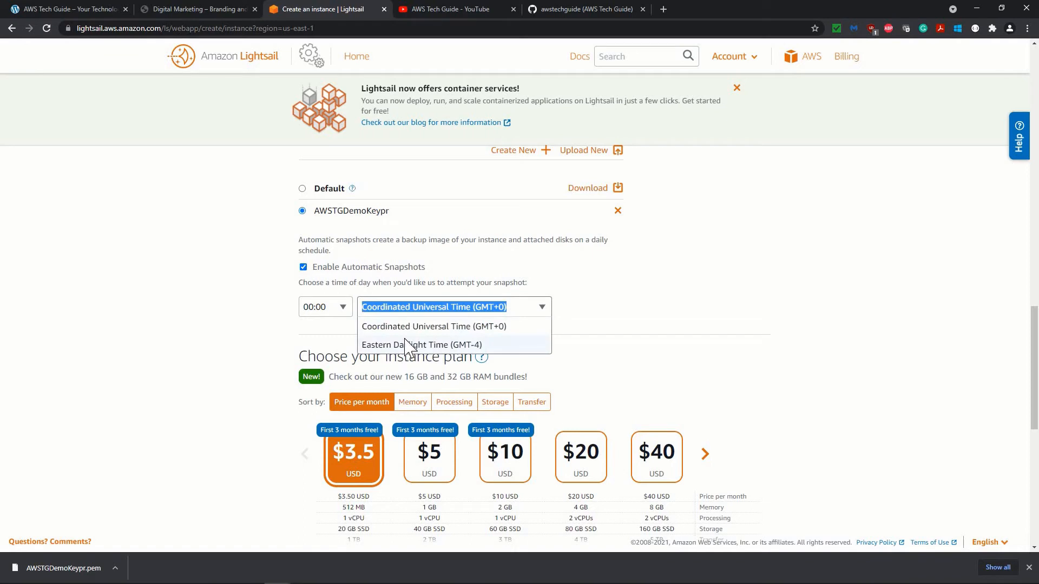
{"action": "left_click", "coordinate": [410, 346]}
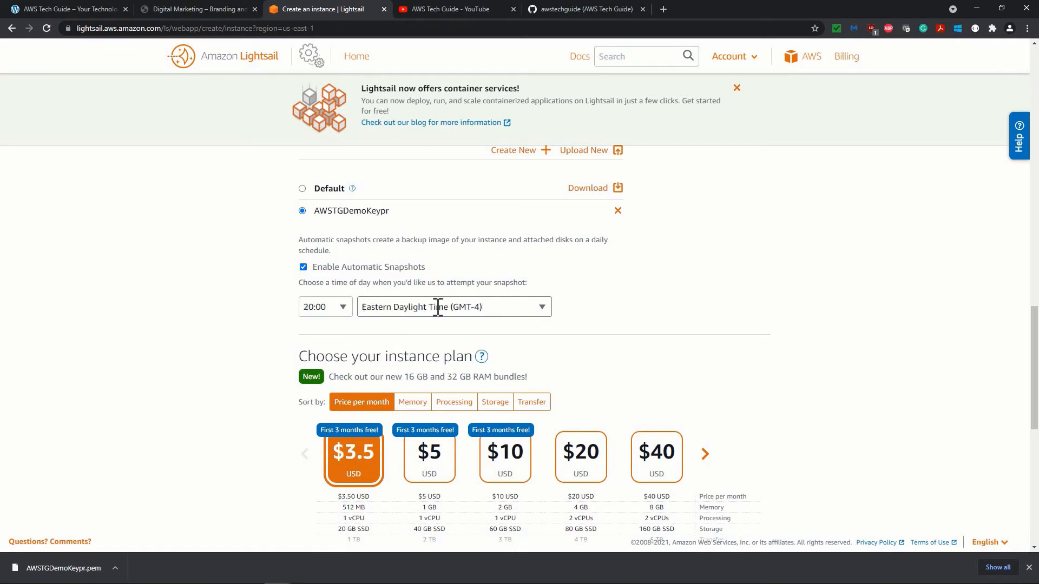
{"action": "left_click", "coordinate": [338, 338]}
{"action": "left_click", "coordinate": [324, 307]}
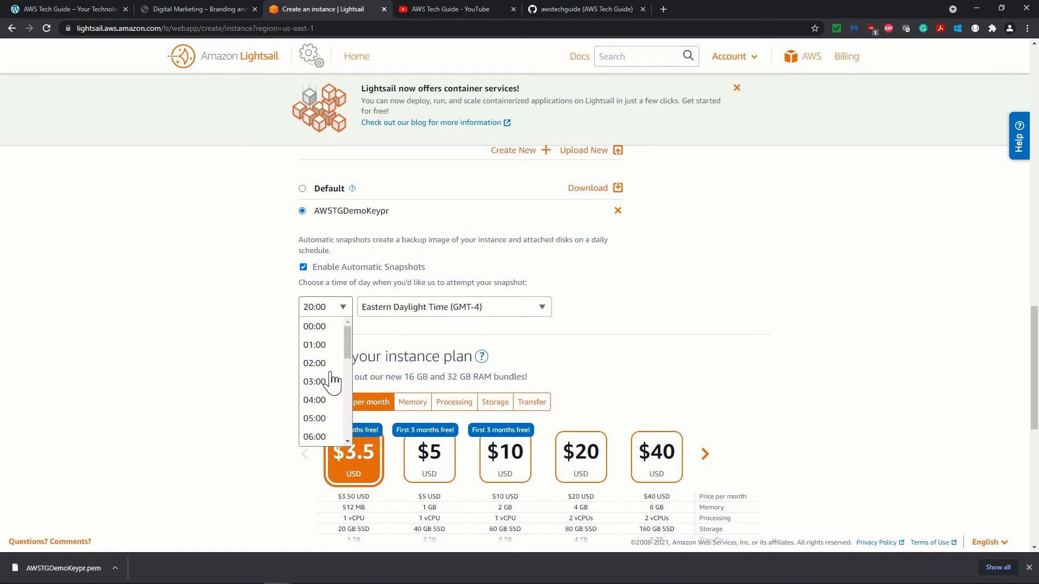
{"action": "left_click", "coordinate": [306, 328]}
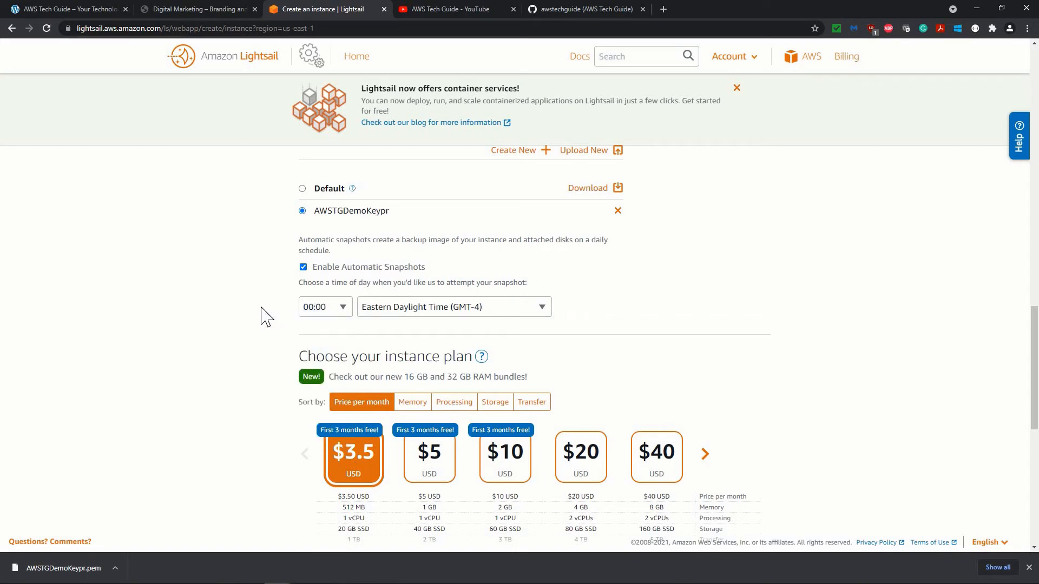
Step: Turn automatic snapshots back off for the instance
{"action": "left_click", "coordinate": [304, 268]}
{"action": "left_click", "coordinate": [304, 268]}
{"action": "left_click", "coordinate": [303, 271]}
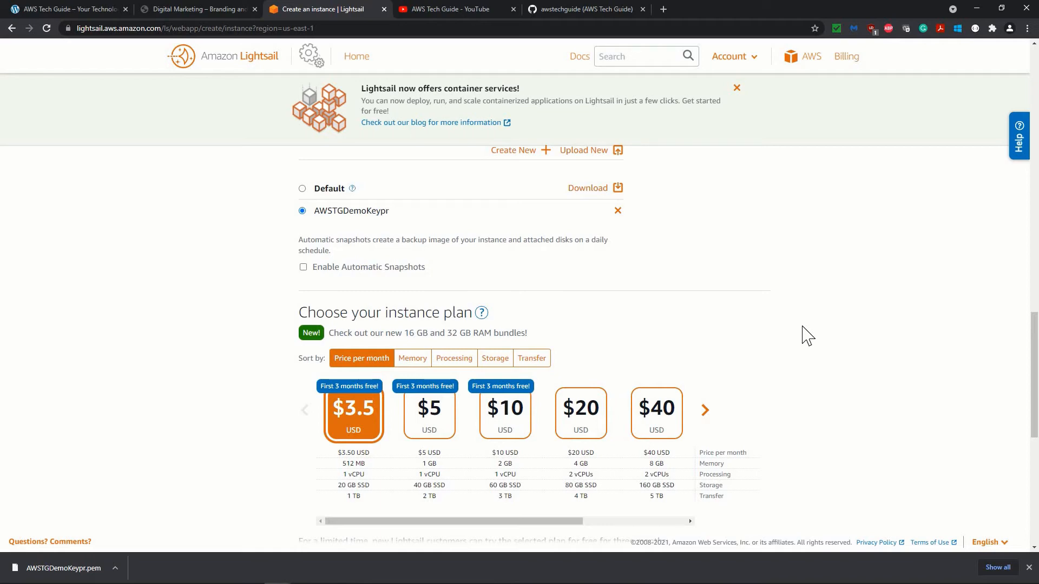
Step: Compare the instance plans sorted by memory, processing, storage and transfer, and return to sorting by price per month
{"action": "scroll", "coordinate": [806, 336], "scroll_direction": "down", "scroll_amount": 3}
{"action": "scroll", "coordinate": [682, 303], "scroll_direction": "up", "scroll_amount": 1}
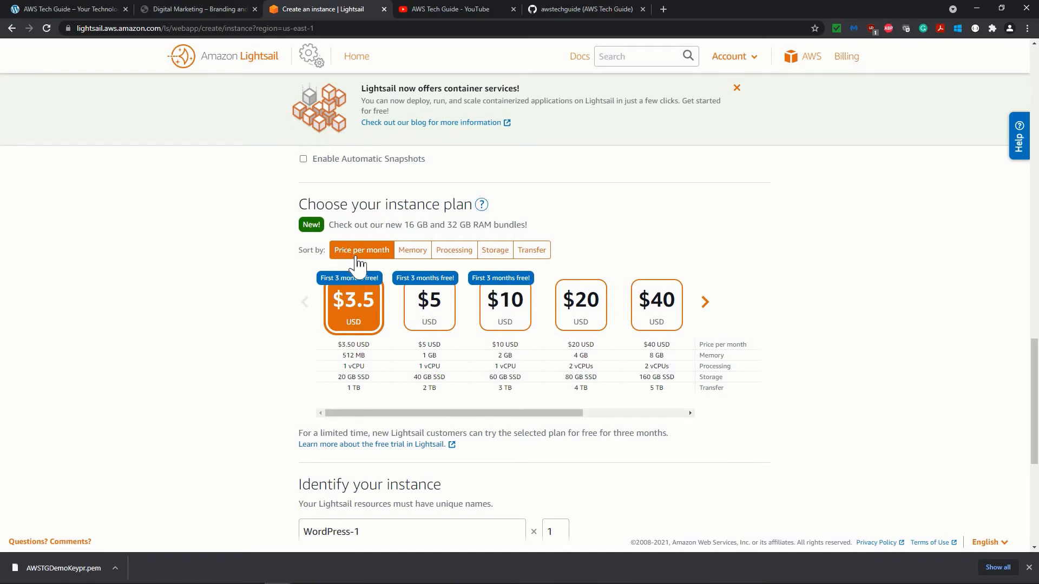
{"action": "left_click", "coordinate": [414, 258]}
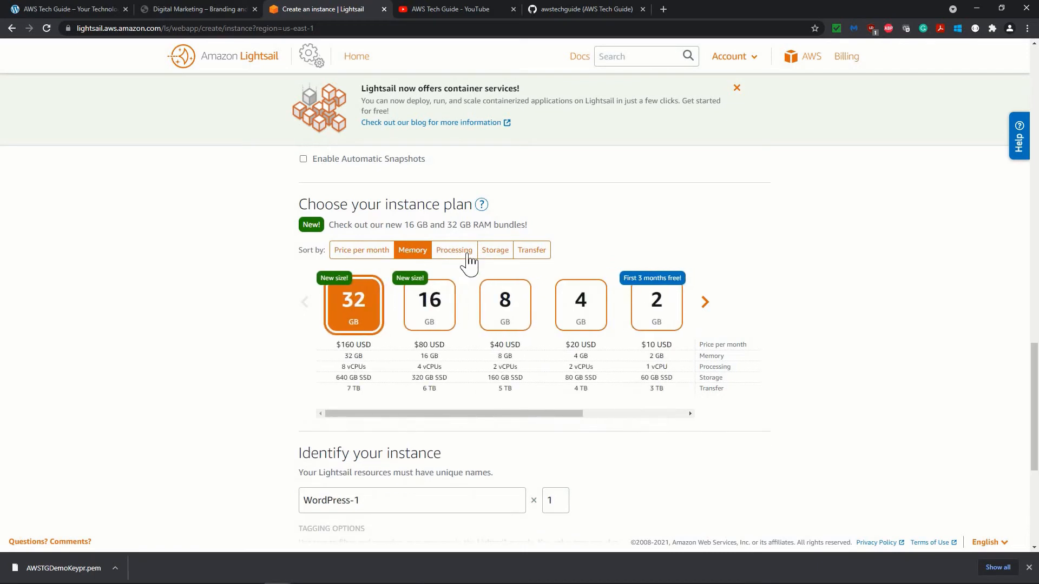
{"action": "left_click", "coordinate": [476, 254]}
{"action": "left_click", "coordinate": [496, 256]}
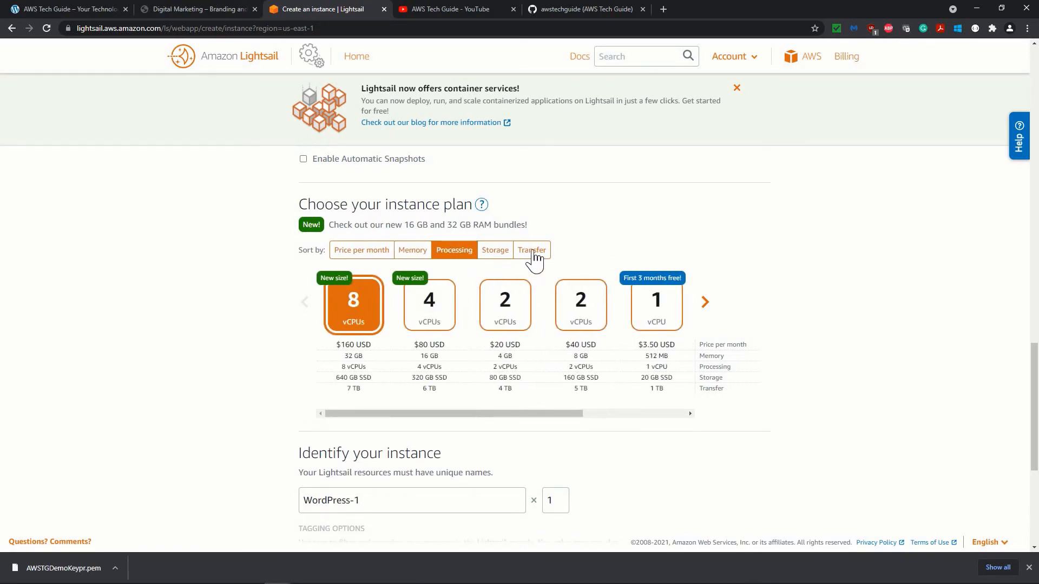
{"action": "left_click", "coordinate": [544, 253]}
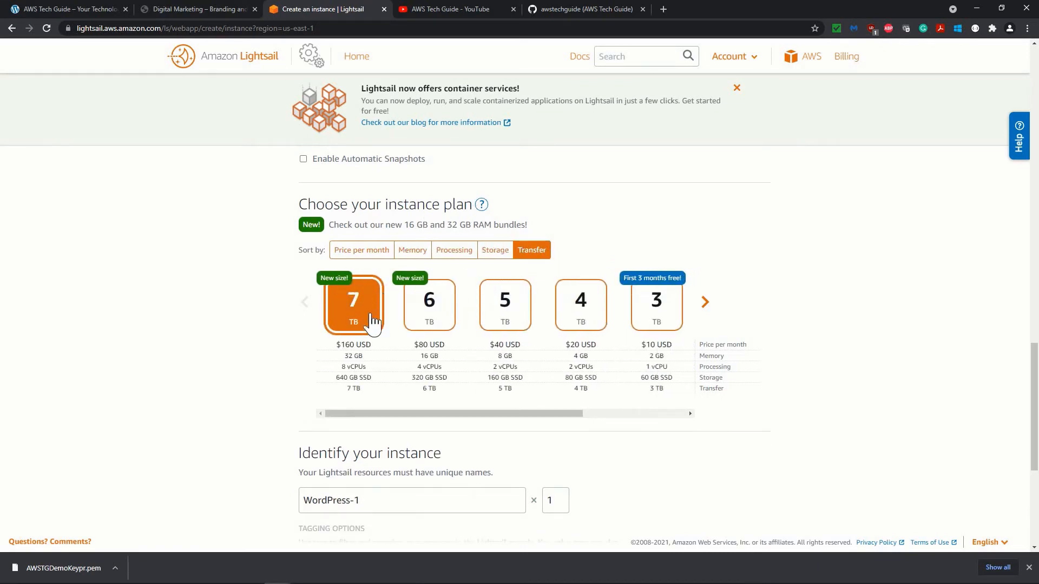
{"action": "left_click", "coordinate": [360, 263]}
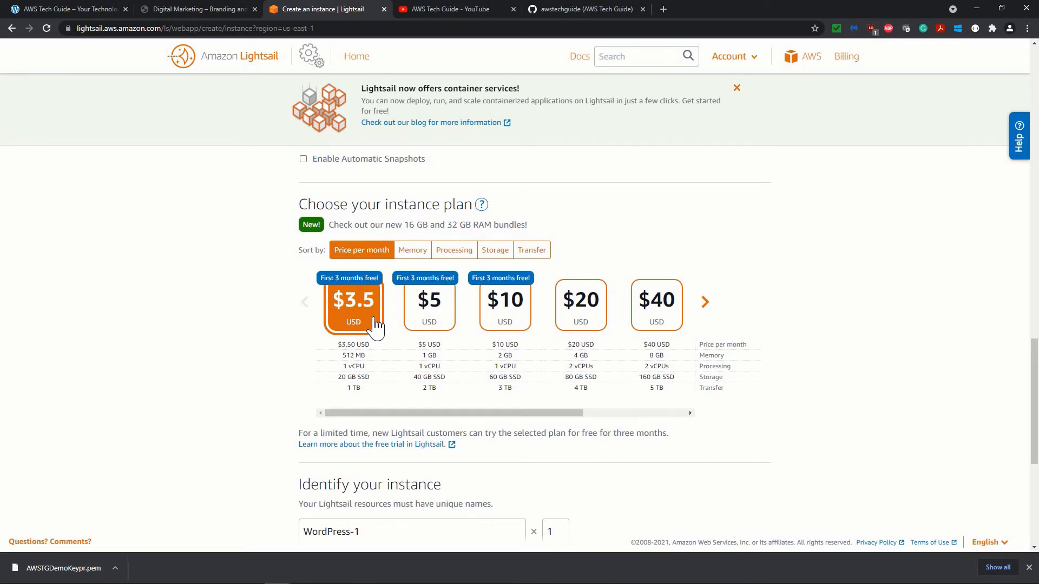
Step: Select the $5 USD per month instance plan
{"action": "scroll", "coordinate": [366, 352], "scroll_direction": "up", "scroll_amount": 1}
{"action": "scroll", "coordinate": [320, 240], "scroll_direction": "down", "scroll_amount": 3}
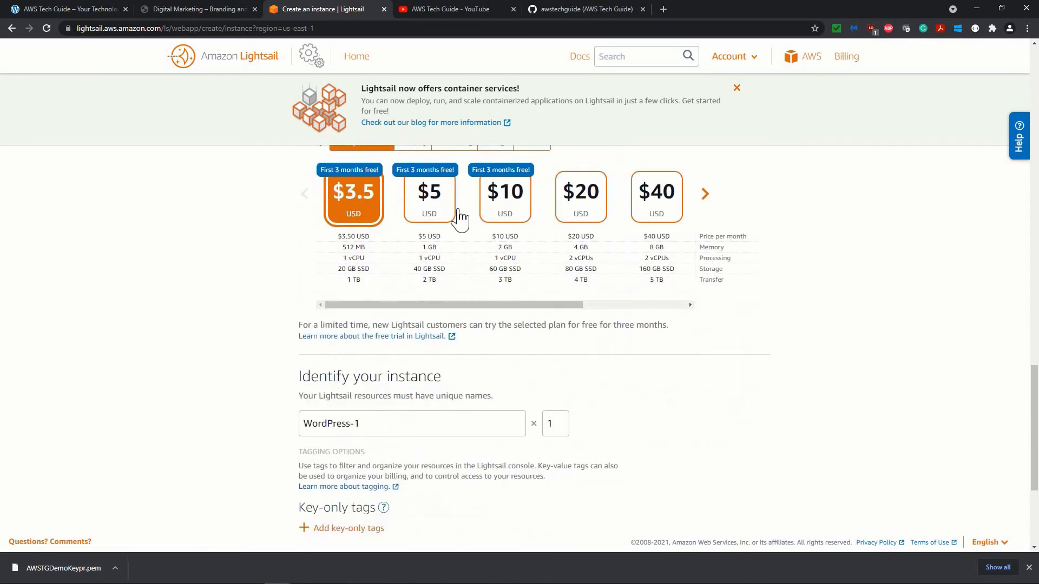
{"action": "left_click", "coordinate": [444, 216]}
Step: Choose the $3.5 USD per month plan and name the instance awstg-demo-wp1
{"action": "left_click", "coordinate": [349, 264]}
{"action": "scroll", "coordinate": [348, 262], "scroll_direction": "down", "scroll_amount": 3}
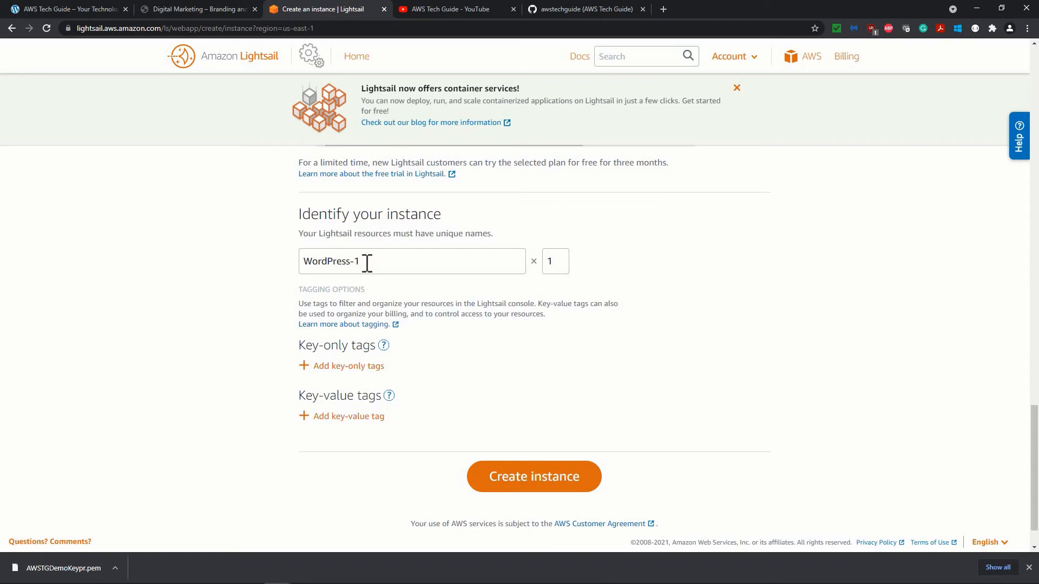
{"action": "left_click_drag", "start_coordinate": [366, 263], "coordinate": [227, 258]}
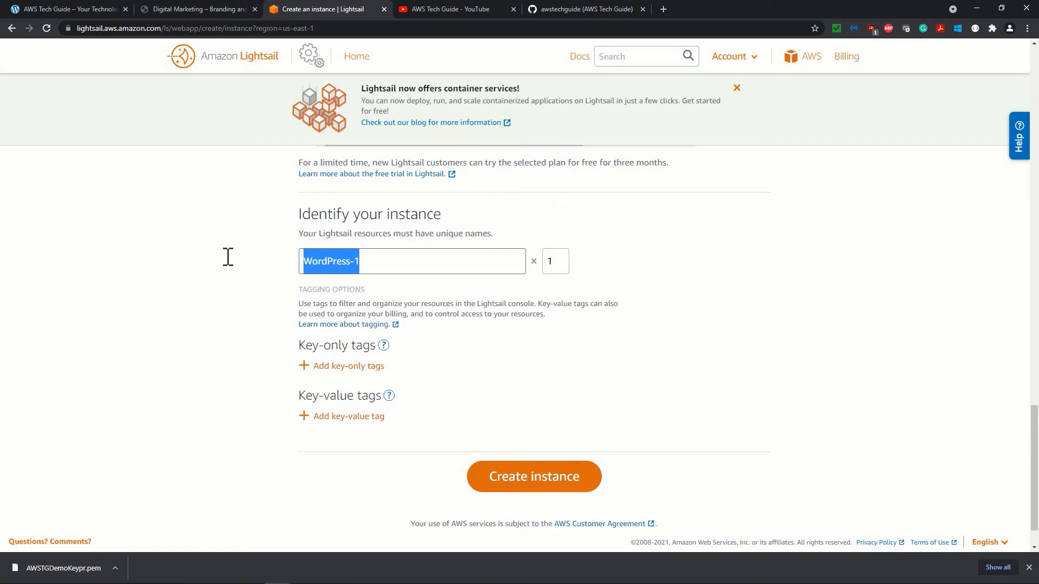
{"action": "type", "text": "awstg"}
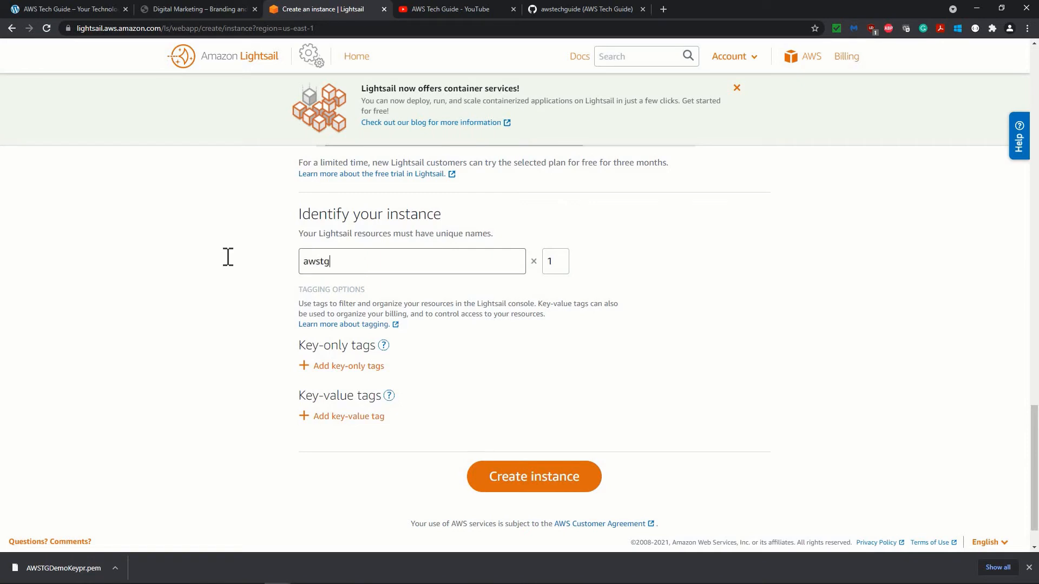
{"action": "type", "text": "-demo-wp1"}
{"action": "left_click", "coordinate": [728, 324]}
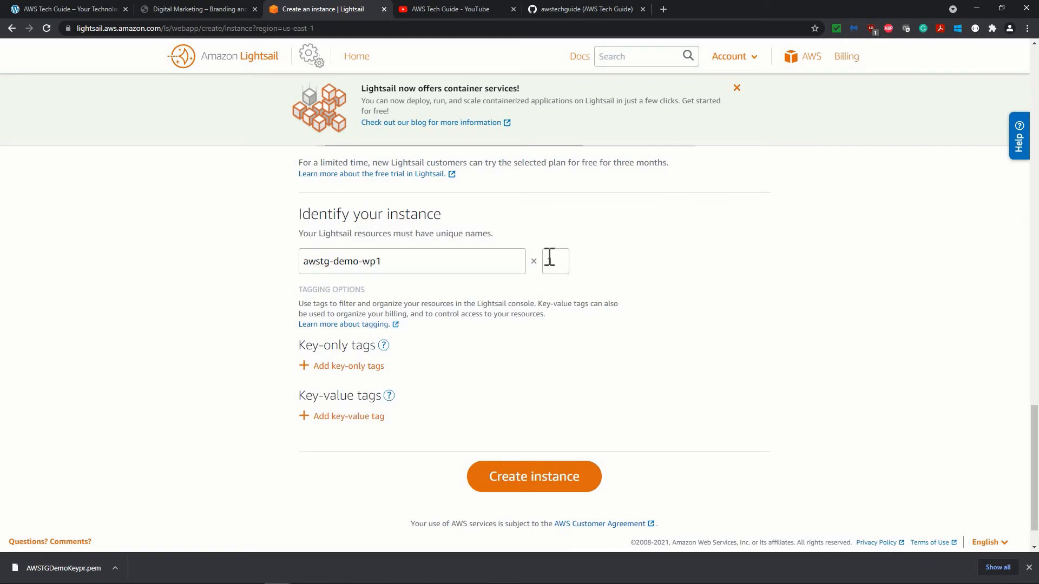
Step: Add the key-only tag awstg-demo to the instance
{"action": "left_click", "coordinate": [343, 368]}
{"action": "left_click", "coordinate": [319, 371]}
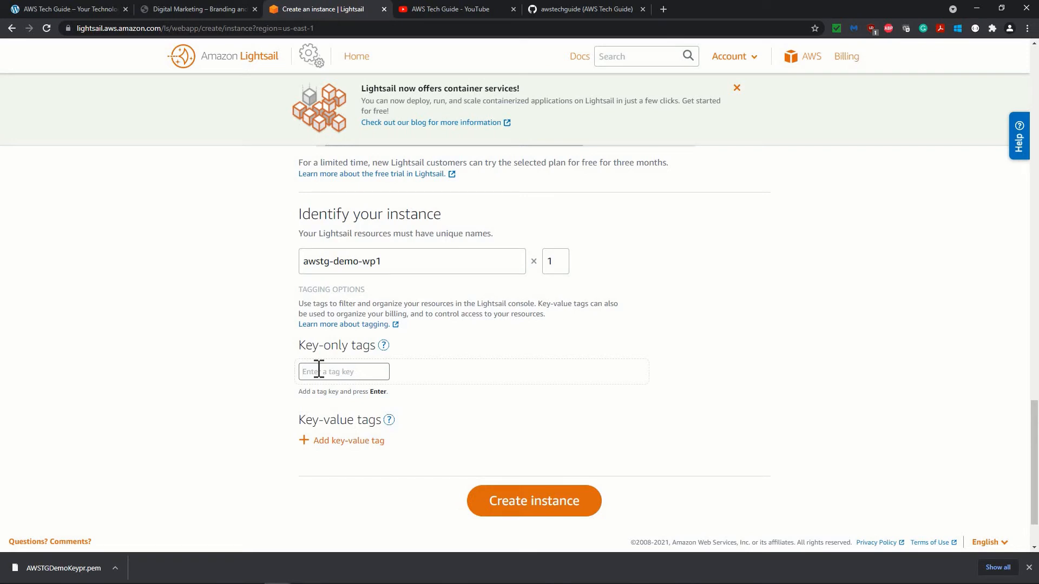
{"action": "type", "text": "awstg-demo"}
{"action": "key", "text": "Return"}
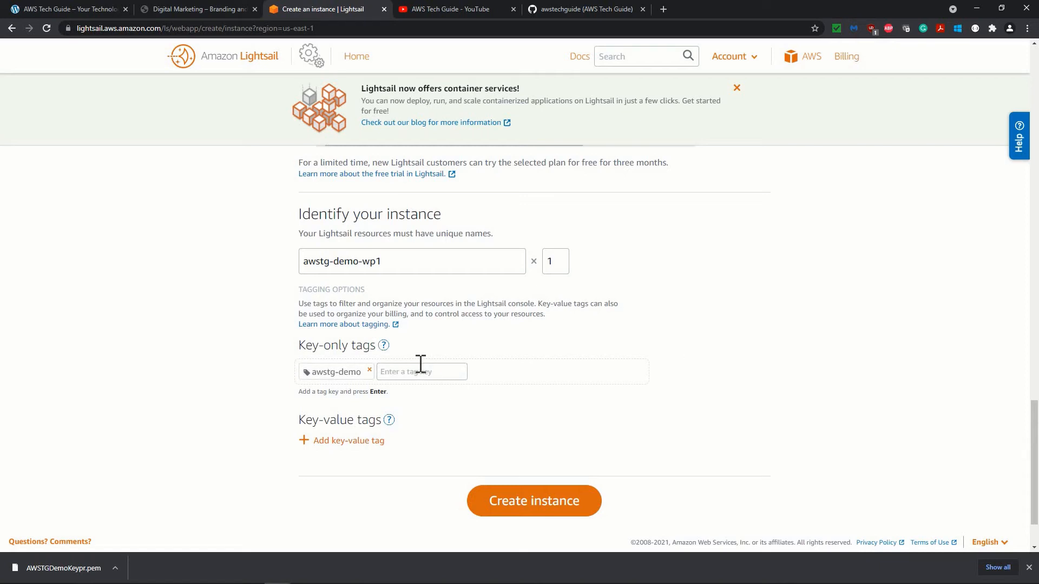
Step: Add a key-value tag with the key Project and the value "awstg wordpress site"
{"action": "left_click", "coordinate": [346, 441]}
{"action": "left_click", "coordinate": [365, 481]}
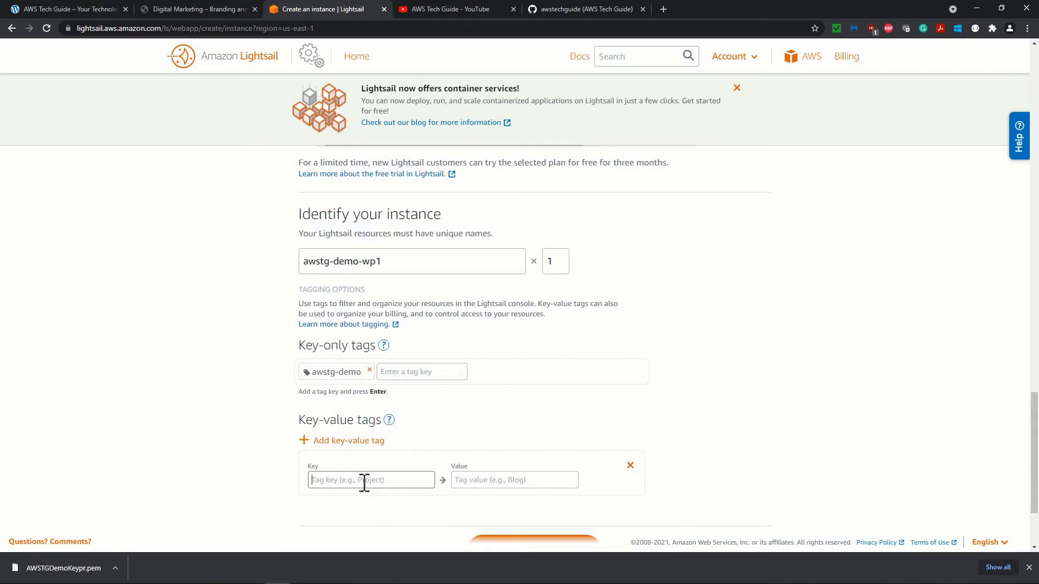
{"action": "type", "text": "Project"}
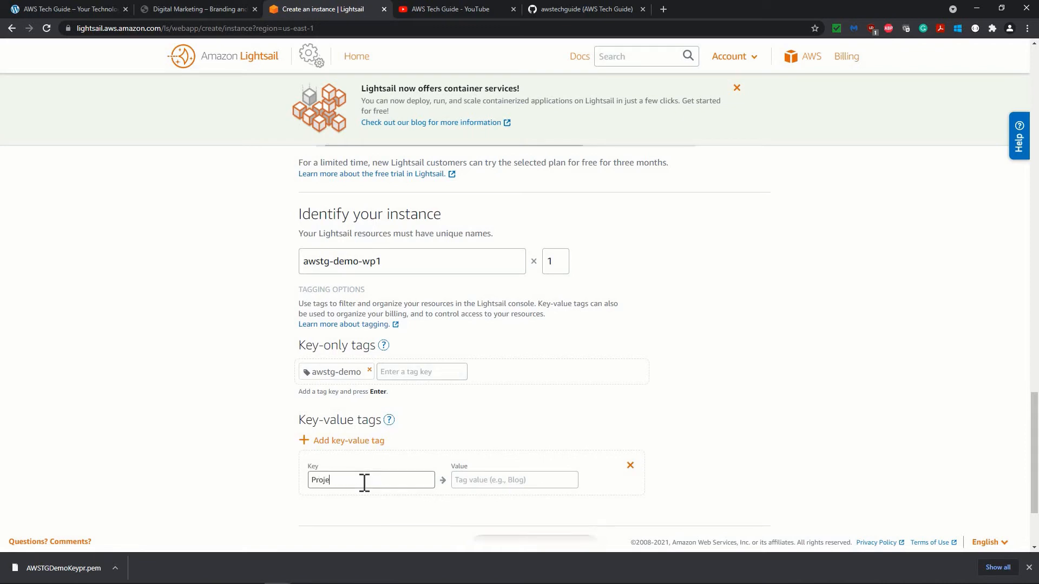
{"action": "left_click", "coordinate": [485, 478]}
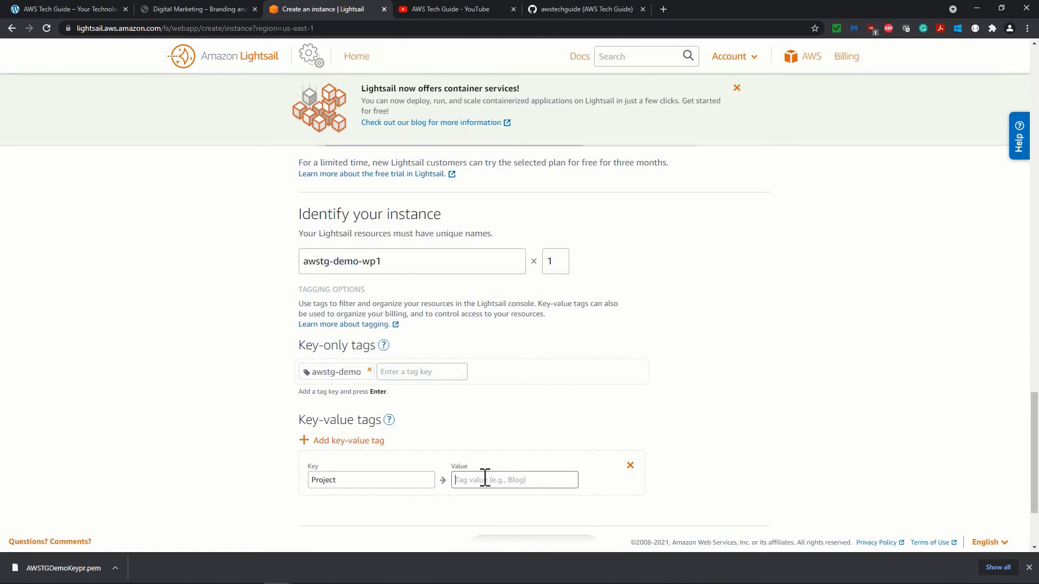
{"action": "type", "text": "awstg"}
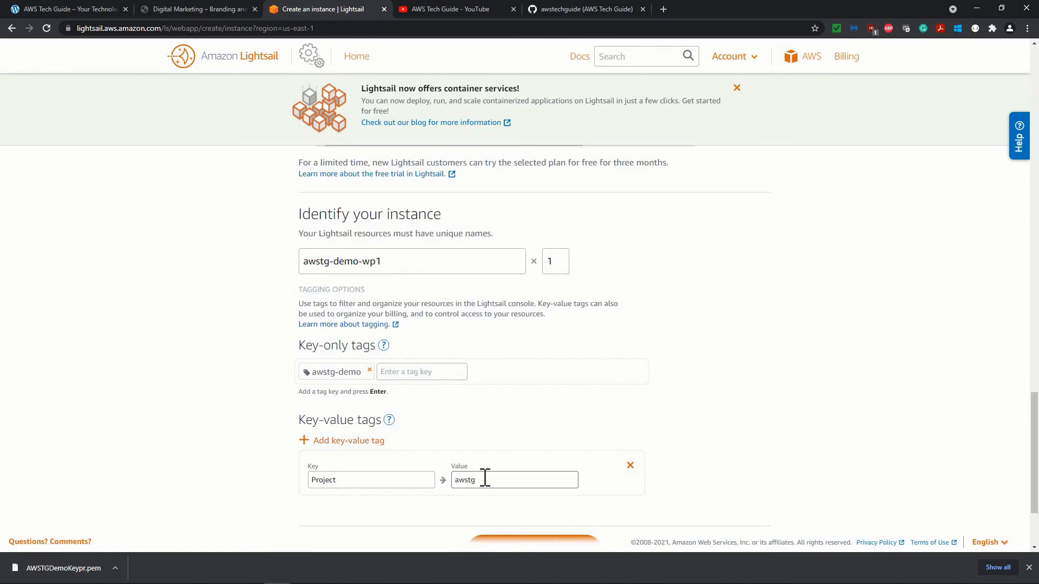
{"action": "type", "text": " wordpress site"}
{"action": "left_click", "coordinate": [752, 461]}
Step: Create the WordPress instance with the configured plan, name and tags
{"action": "scroll", "coordinate": [739, 468], "scroll_direction": "down", "scroll_amount": 3}
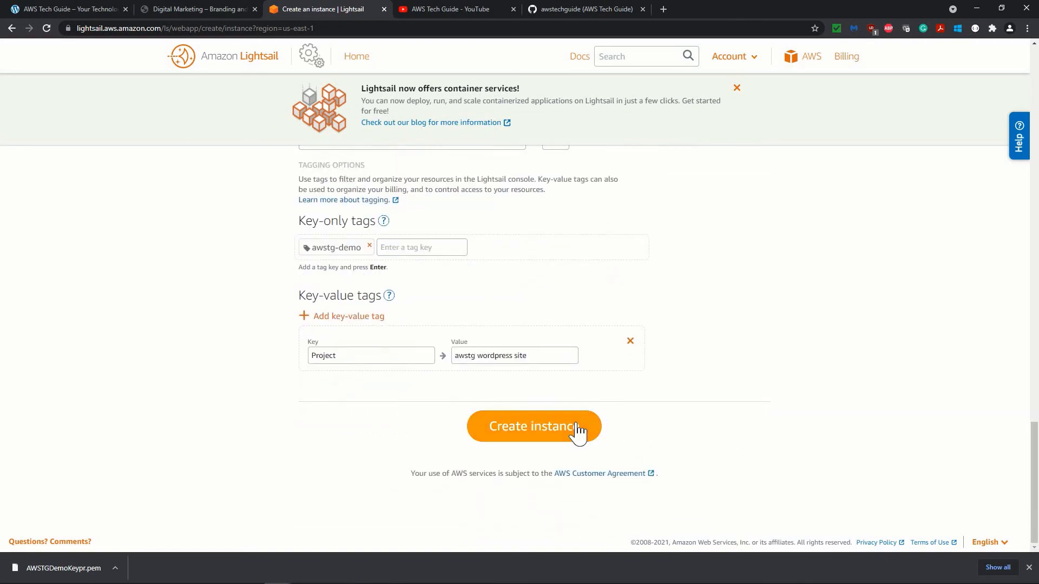
{"action": "left_click", "coordinate": [530, 431]}
{"action": "left_click", "coordinate": [531, 438]}
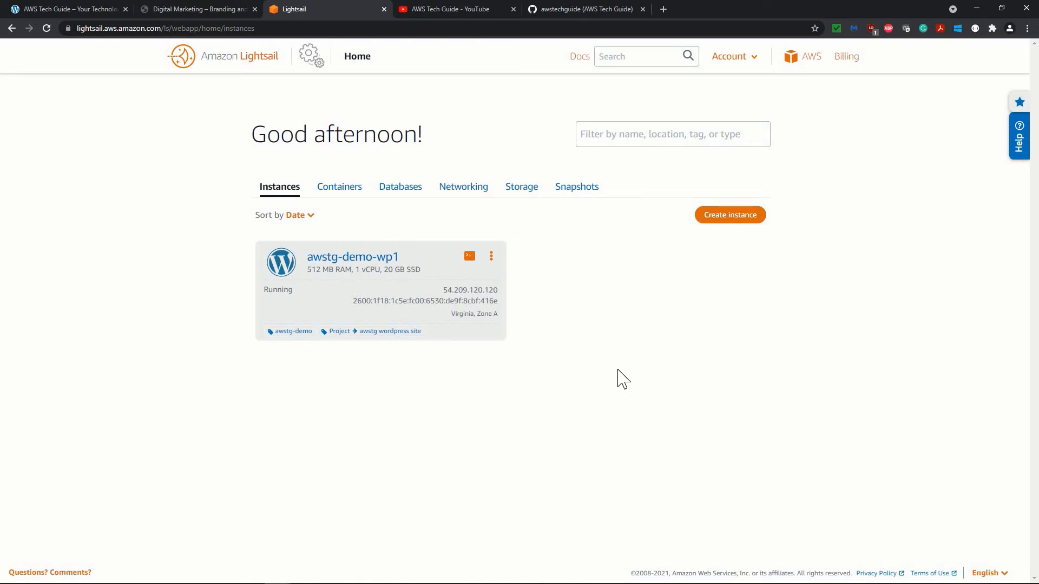
Step: Try to connect to awstg-demo-wp1 through browser-based SSH and close the terminal window
{"action": "left_click_drag", "start_coordinate": [446, 294], "coordinate": [522, 310]}
{"action": "left_click", "coordinate": [522, 310]}
{"action": "left_click", "coordinate": [470, 257]}
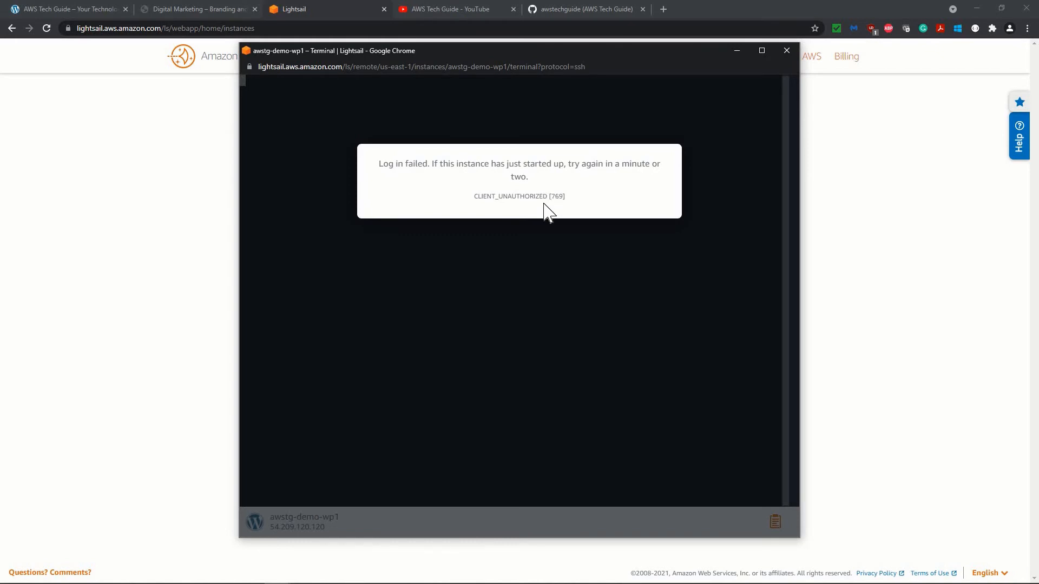
{"action": "left_click", "coordinate": [785, 52]}
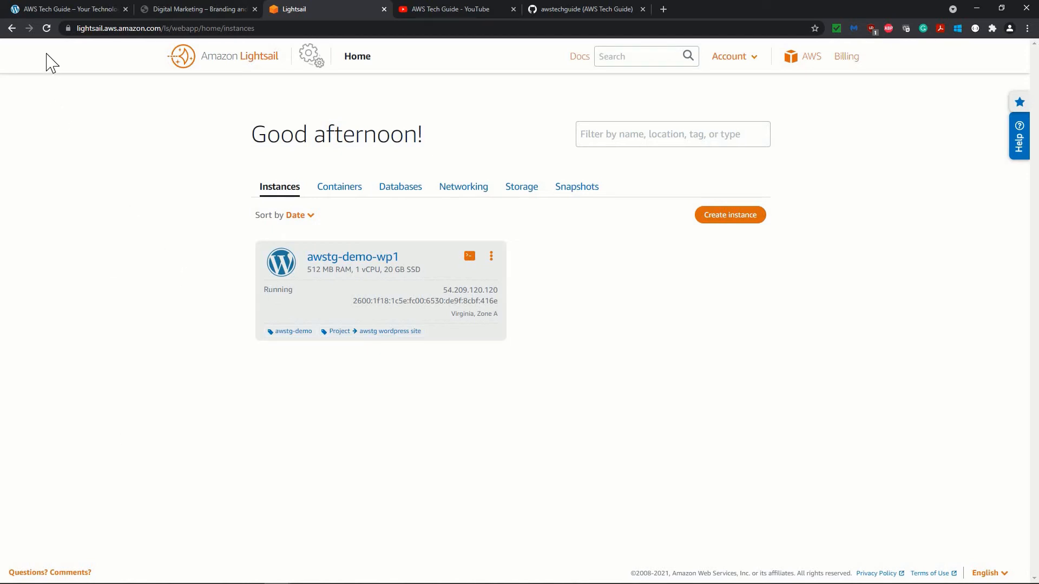
Step: Refresh the Lightsail instances page and view the management actions available for awstg-demo-wp1
{"action": "left_click", "coordinate": [46, 29]}
{"action": "left_click", "coordinate": [493, 259]}
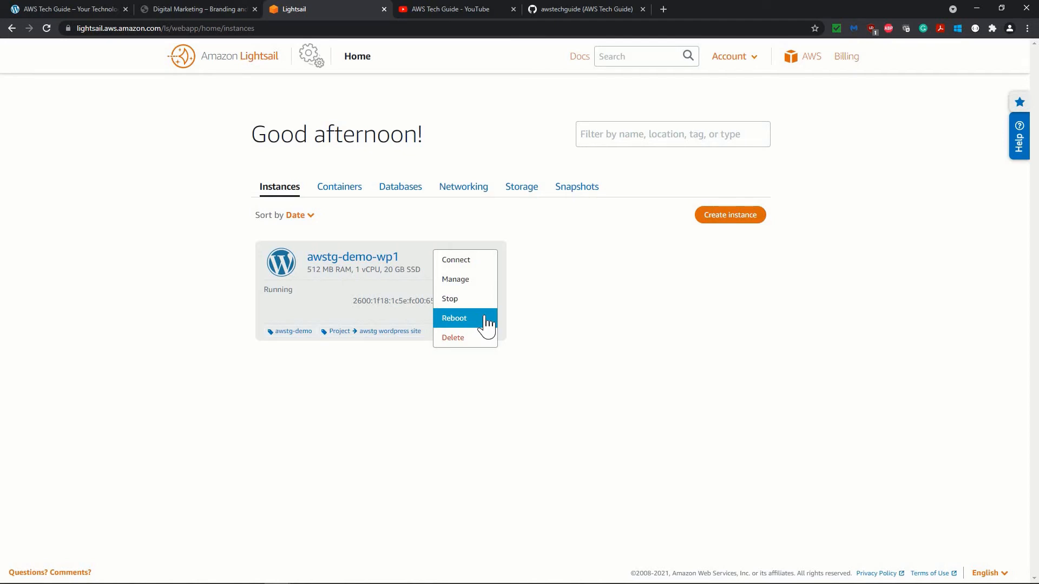
{"action": "left_click", "coordinate": [632, 304]}
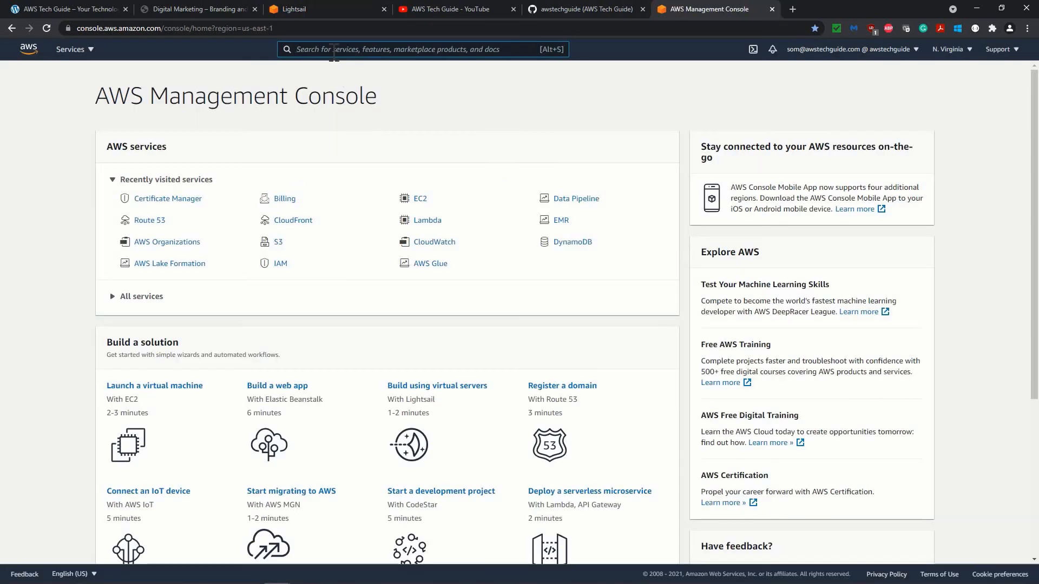
Step: In the AWS Management Console, search for ec2, open its running instances and remove the instance state filter
{"action": "left_click", "coordinate": [335, 52]}
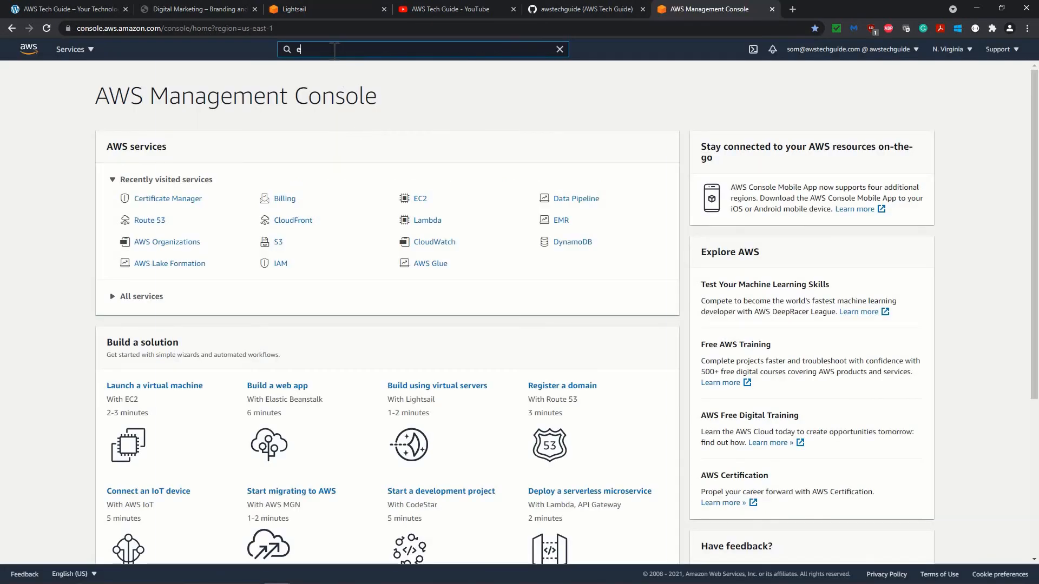
{"action": "type", "text": "ec2"}
{"action": "left_click", "coordinate": [331, 138]}
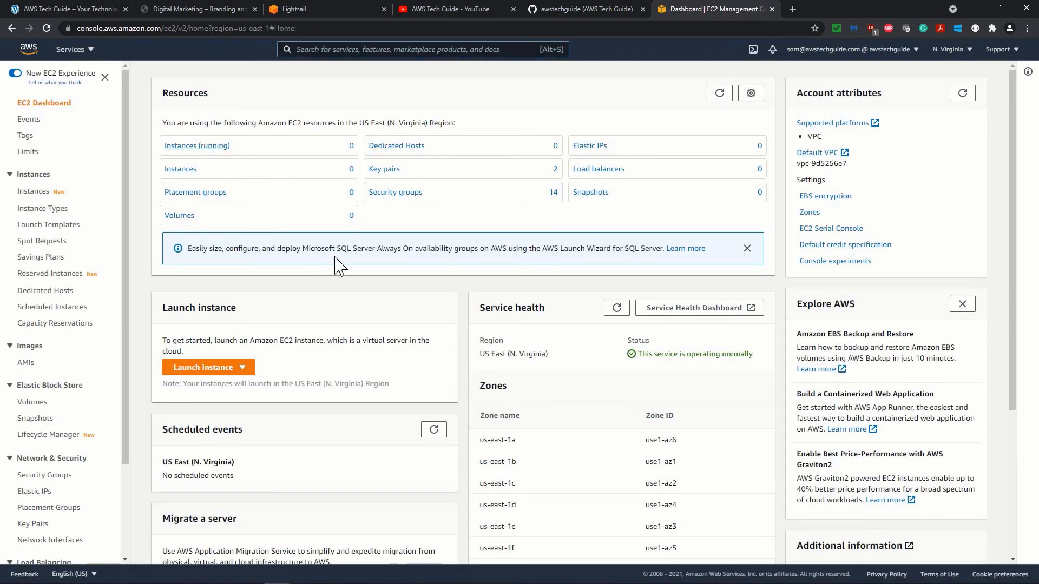
{"action": "left_click", "coordinate": [197, 145]}
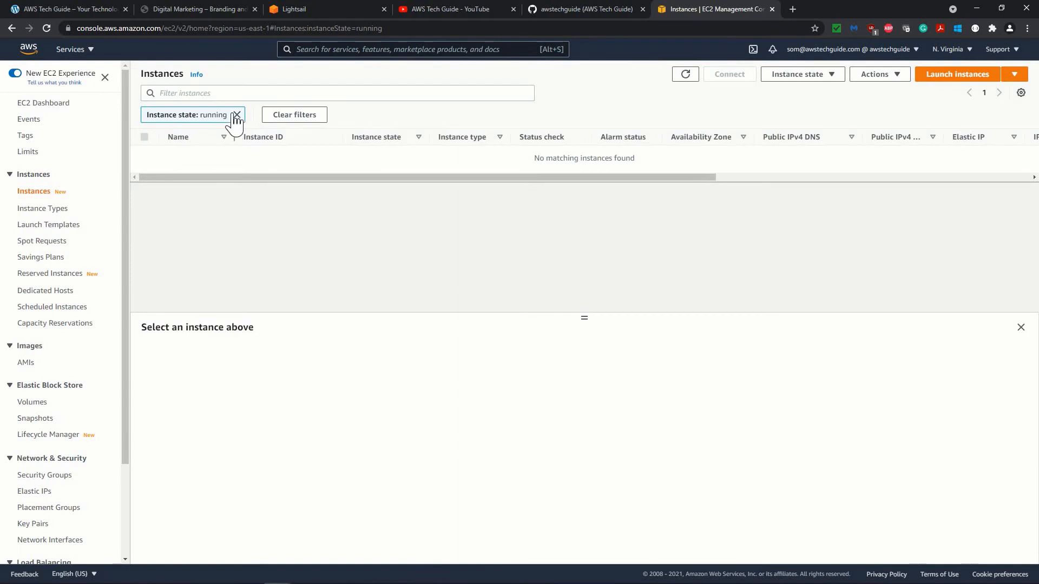
{"action": "left_click", "coordinate": [237, 114]}
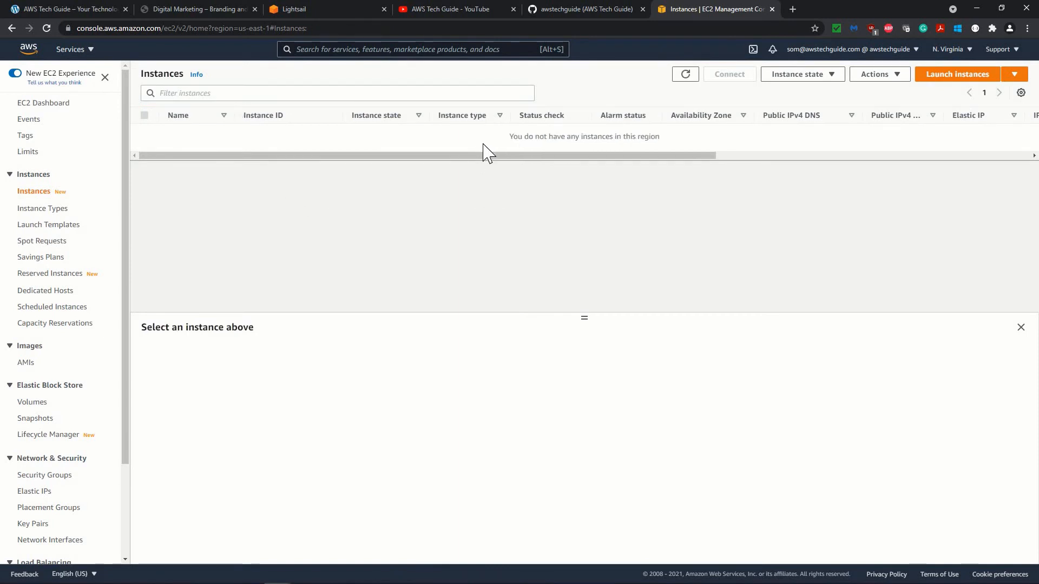
Step: Compare the instances listed in Lightsail with those listed in the EC2 console for the Virginia region
{"action": "left_click", "coordinate": [312, 8]}
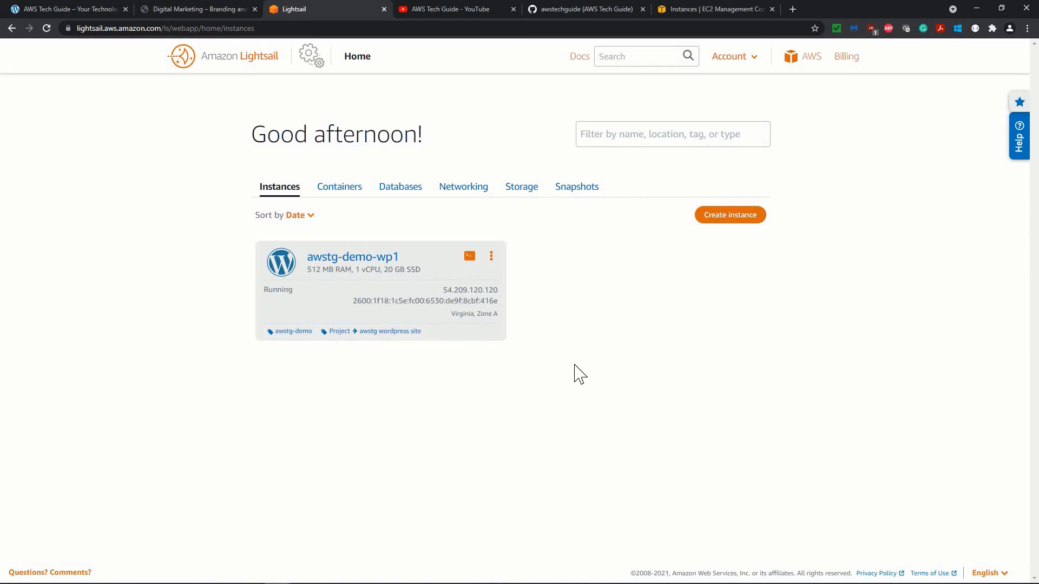
{"action": "left_click", "coordinate": [688, 9]}
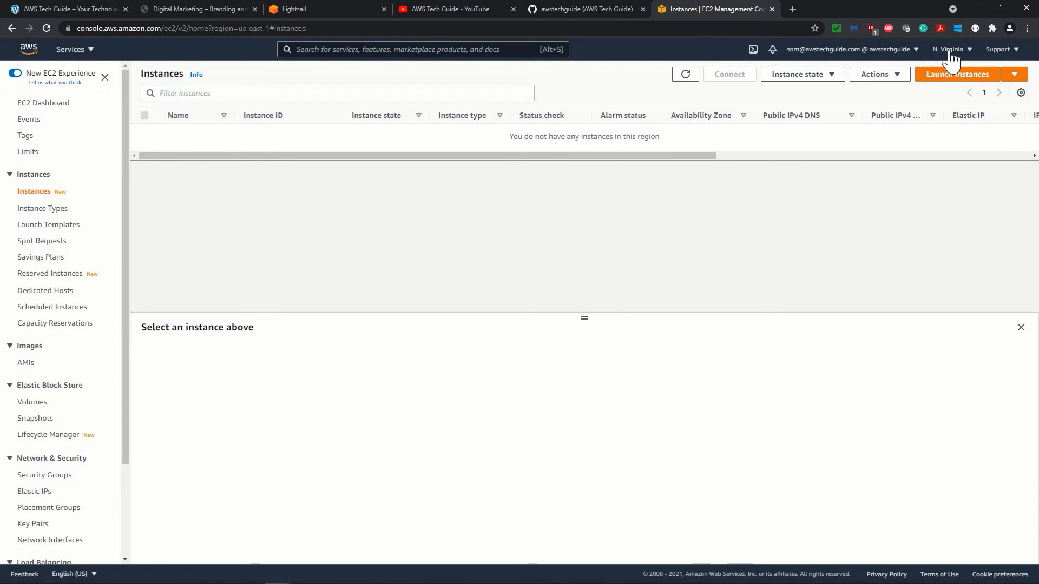
{"action": "left_click", "coordinate": [340, 10]}
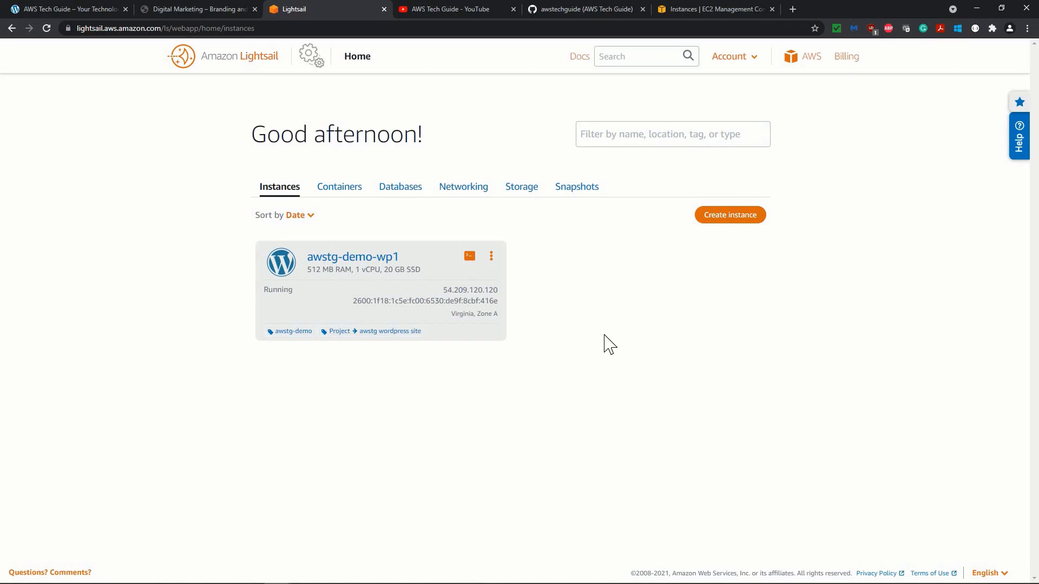
{"action": "left_click", "coordinate": [679, 10]}
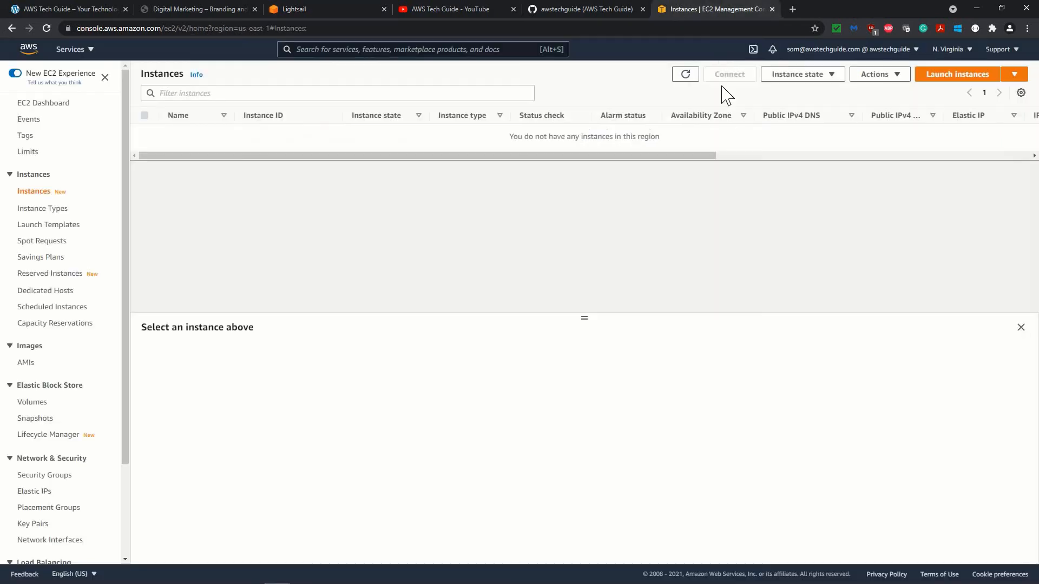
{"action": "left_click", "coordinate": [336, 11]}
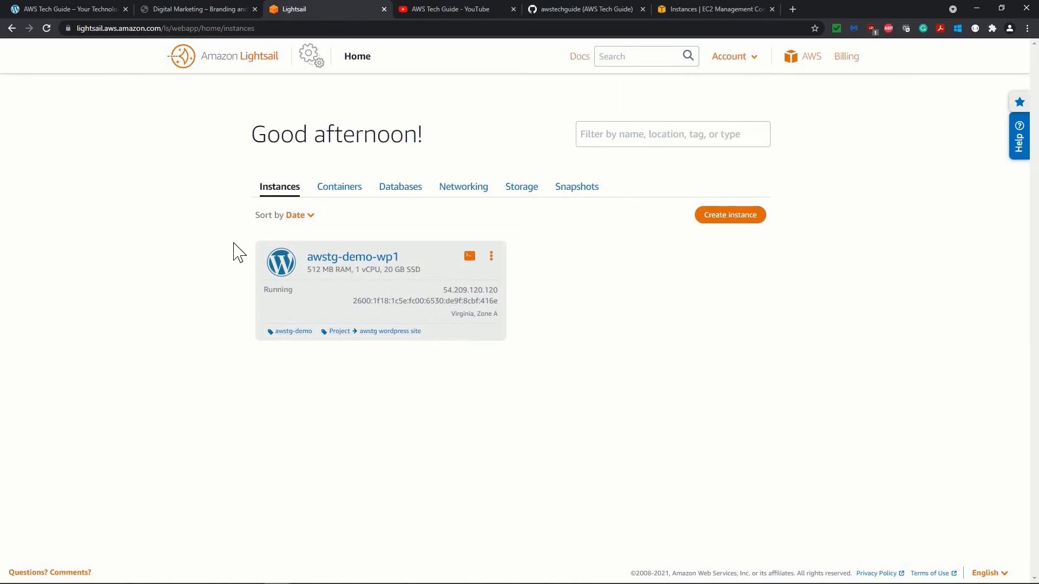
Step: Refresh the Lightsail instances, open a browser-based SSH session to awstg-demo-wp1 and close its terminal
{"action": "left_click", "coordinate": [46, 28]}
{"action": "left_click", "coordinate": [469, 257]}
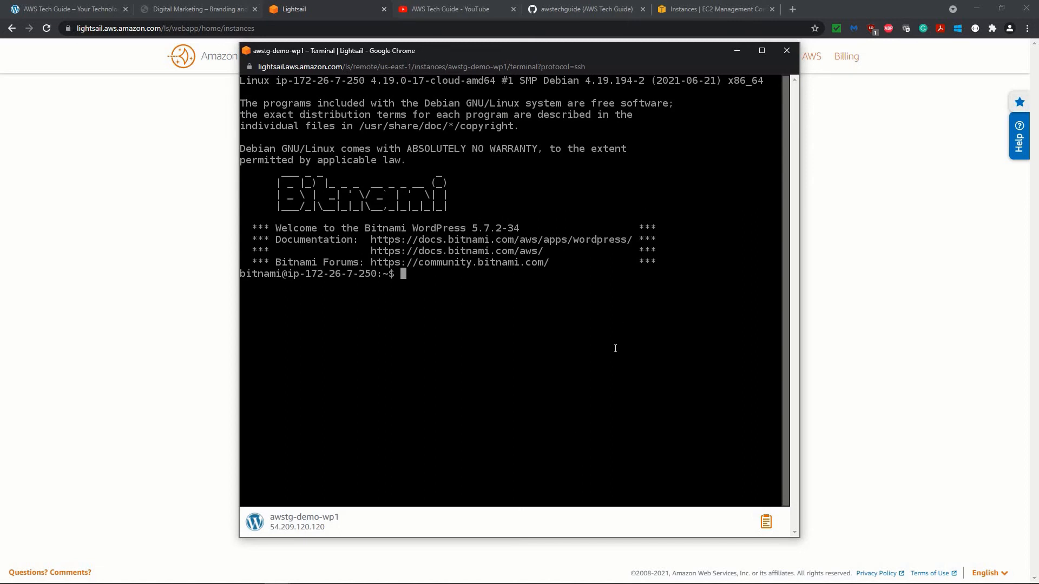
{"action": "left_click", "coordinate": [787, 50]}
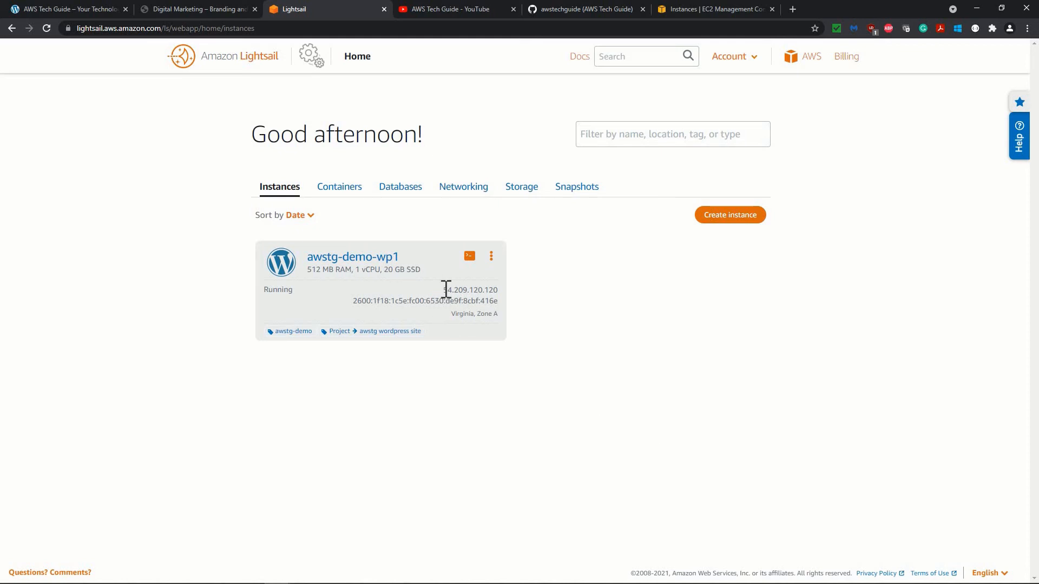
Step: Open the details of the awstg-demo-wp1 instance and review its connection options and SSH credentials
{"action": "left_click", "coordinate": [388, 260]}
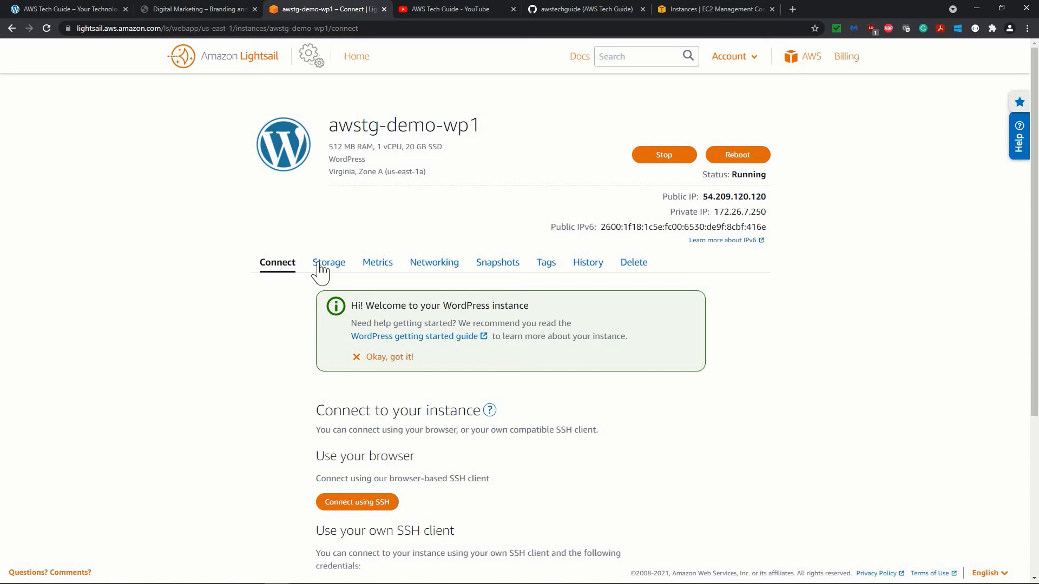
{"action": "scroll", "coordinate": [420, 392], "scroll_direction": "down", "scroll_amount": 4}
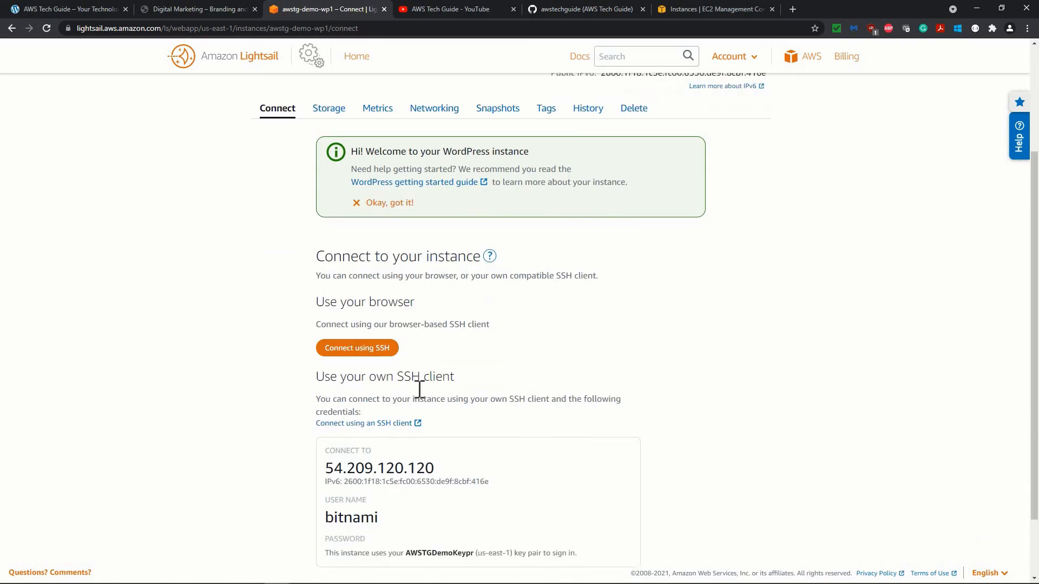
{"action": "scroll", "coordinate": [328, 287], "scroll_direction": "up", "scroll_amount": 4}
Step: Review the instance's storage, metrics, networking, snapshots, tags and history sections
{"action": "left_click", "coordinate": [327, 262]}
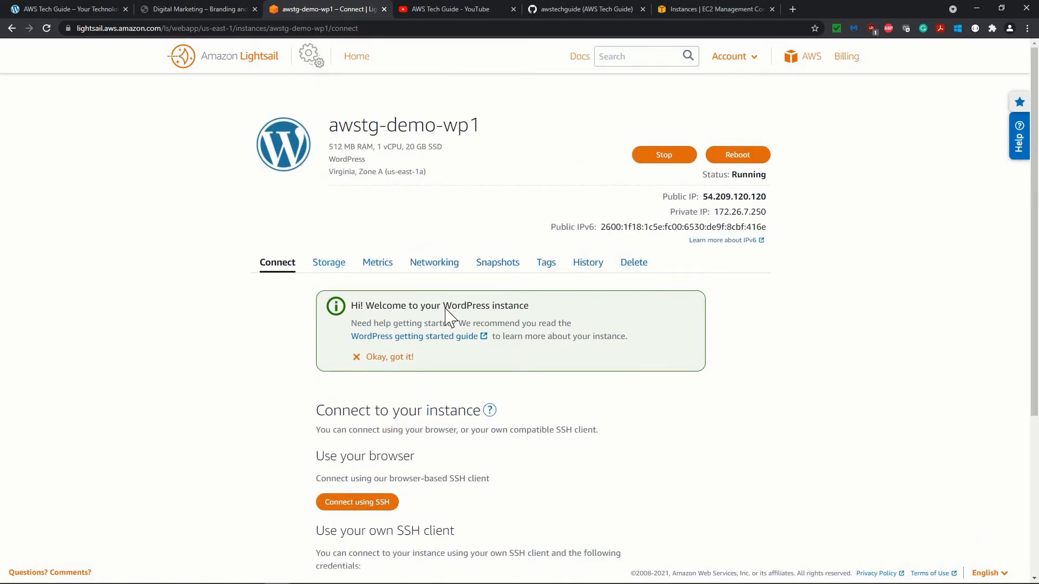
{"action": "left_click", "coordinate": [377, 268]}
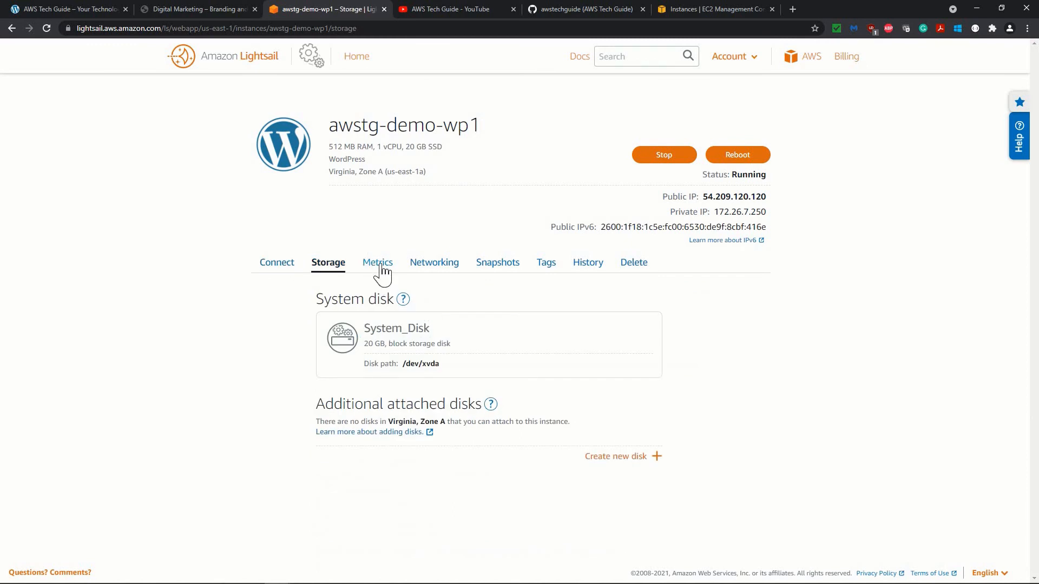
{"action": "left_click", "coordinate": [439, 274]}
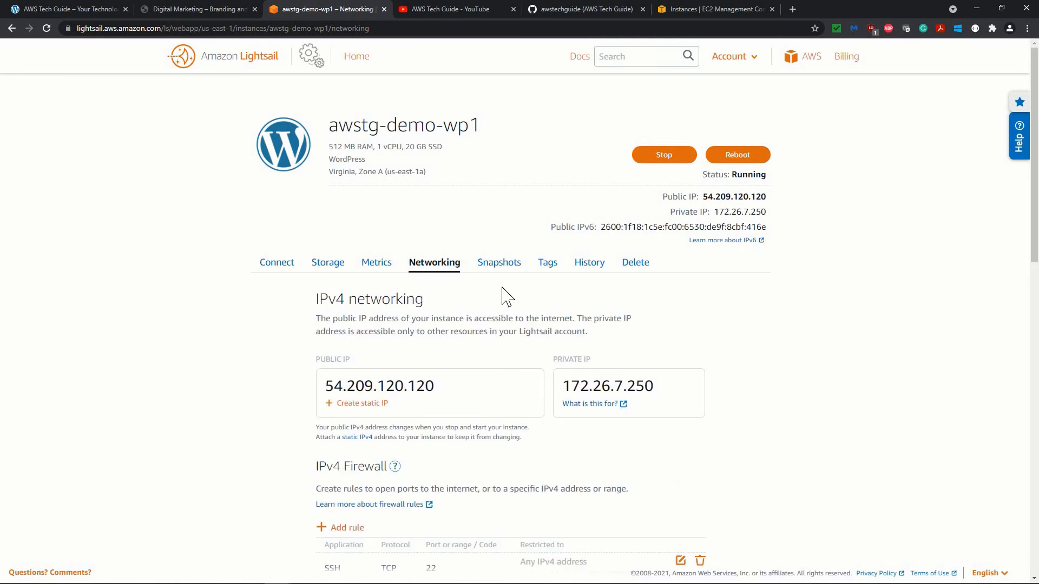
{"action": "left_click", "coordinate": [501, 271]}
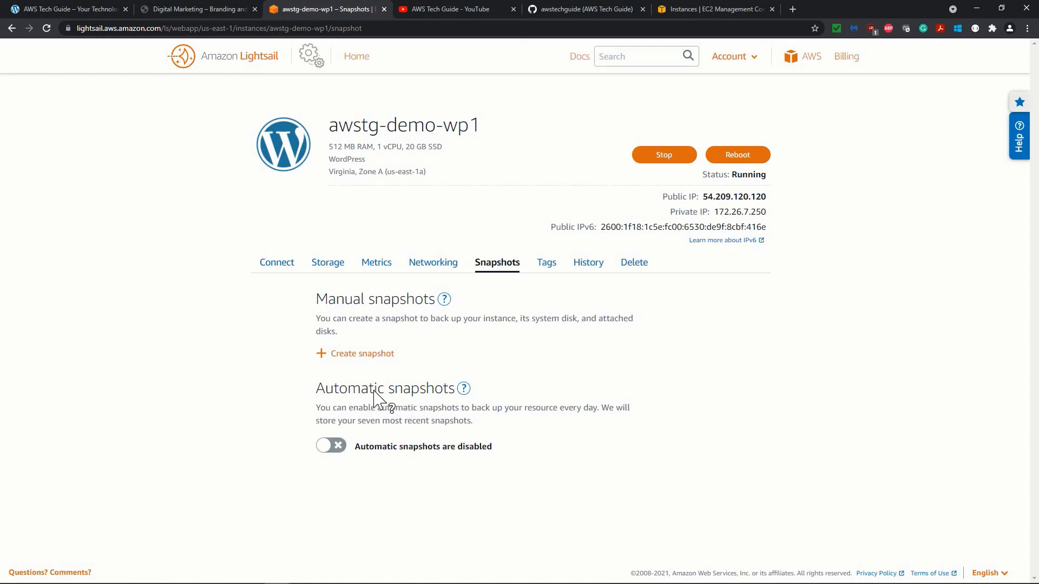
{"action": "left_click", "coordinate": [546, 271]}
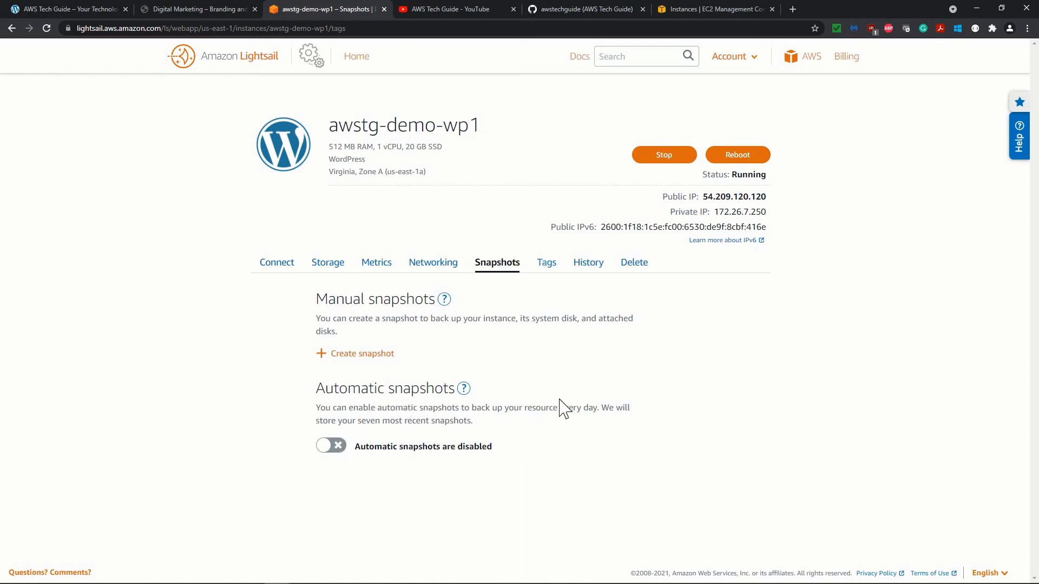
{"action": "left_click", "coordinate": [589, 270]}
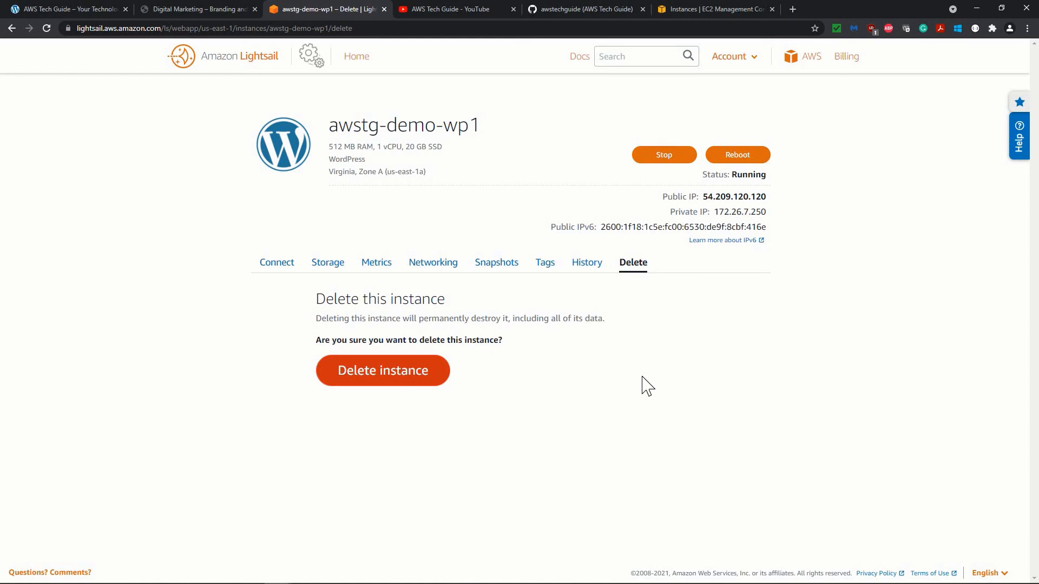
Step: Return to the connection details of awstg-demo-wp1 and copy the instance's public IP address
{"action": "left_click", "coordinate": [326, 270]}
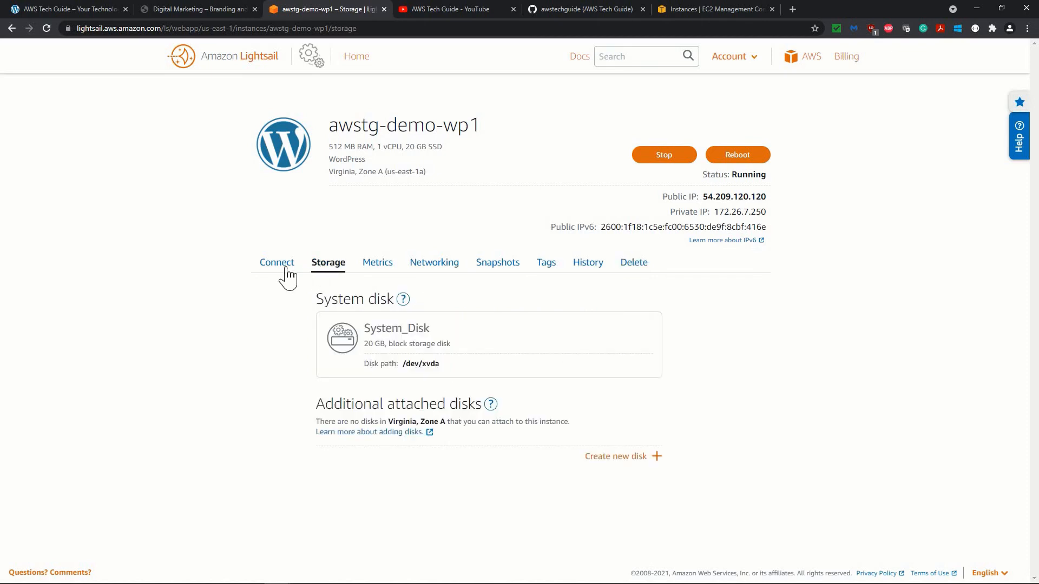
{"action": "left_click", "coordinate": [282, 270]}
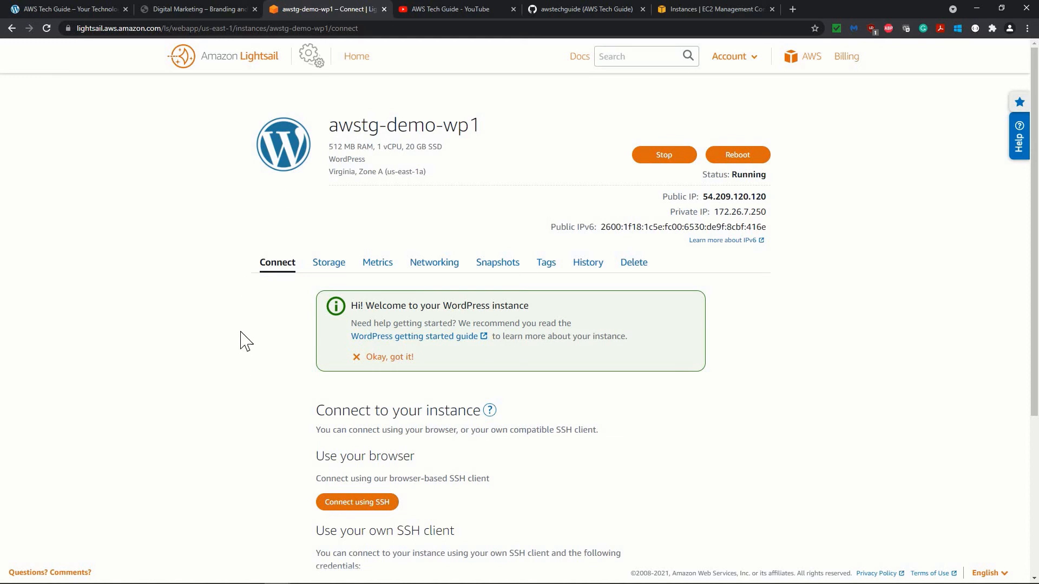
{"action": "left_click_drag", "start_coordinate": [706, 198], "coordinate": [747, 198]}
{"action": "double_click", "coordinate": [748, 198]}
{"action": "key", "text": "ctrl+c"}
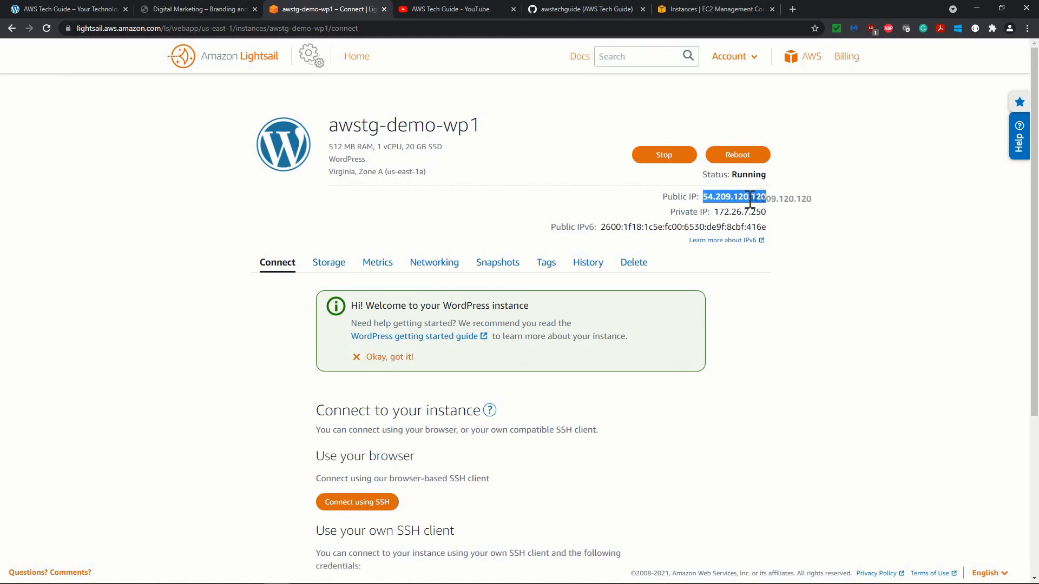
{"action": "right_click", "coordinate": [746, 199]}
{"action": "left_click", "coordinate": [763, 209]}
Step: Open the WordPress site at 54.209.120.120 in a new browser tab
{"action": "left_click", "coordinate": [792, 9]}
{"action": "key", "text": "ctrl+v"}
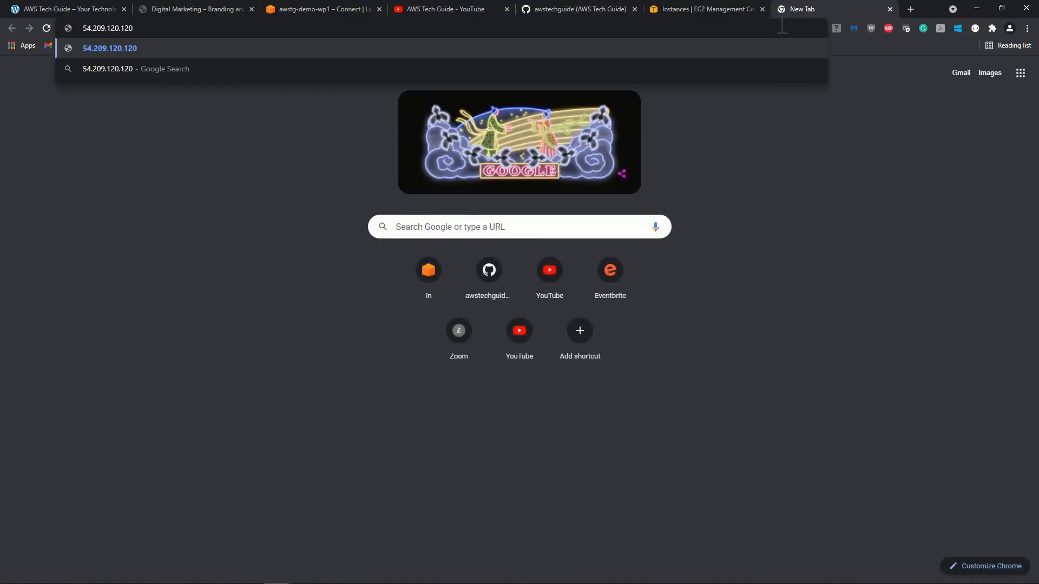
{"action": "key", "text": "Return"}
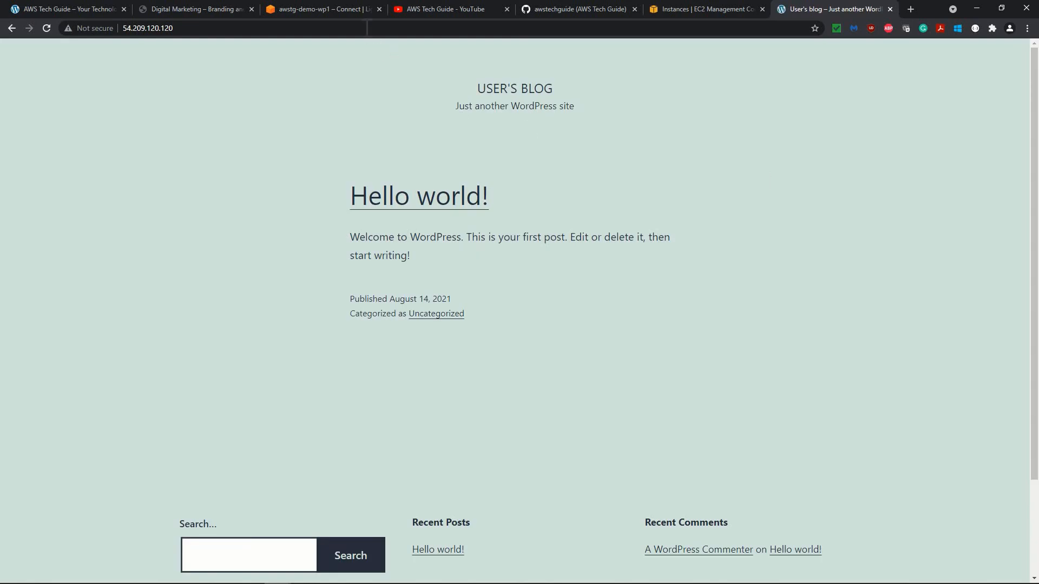
{"action": "left_click", "coordinate": [367, 28]}
{"action": "left_click", "coordinate": [856, 275]}
Step: Look at the EC2 instance list, then return to the Lightsail instance details and examine its public IP address
{"action": "left_click", "coordinate": [671, 9]}
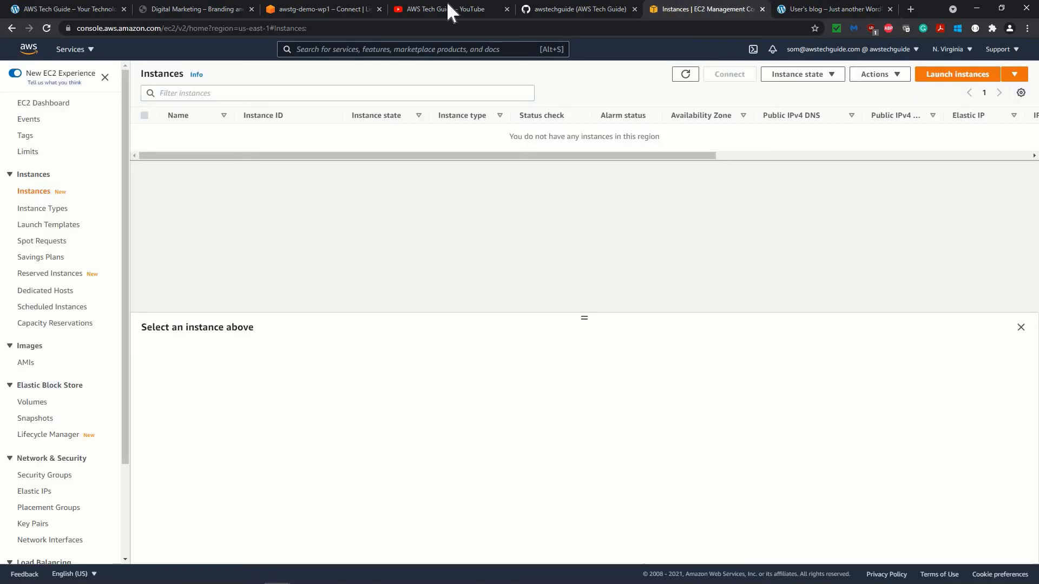
{"action": "left_click", "coordinate": [311, 7]}
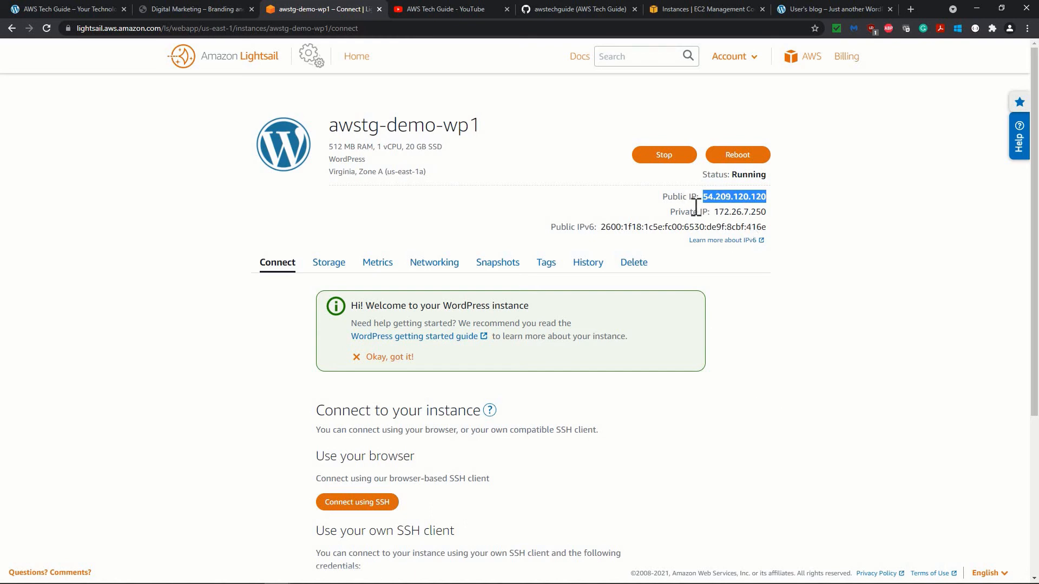
{"action": "left_click", "coordinate": [838, 225]}
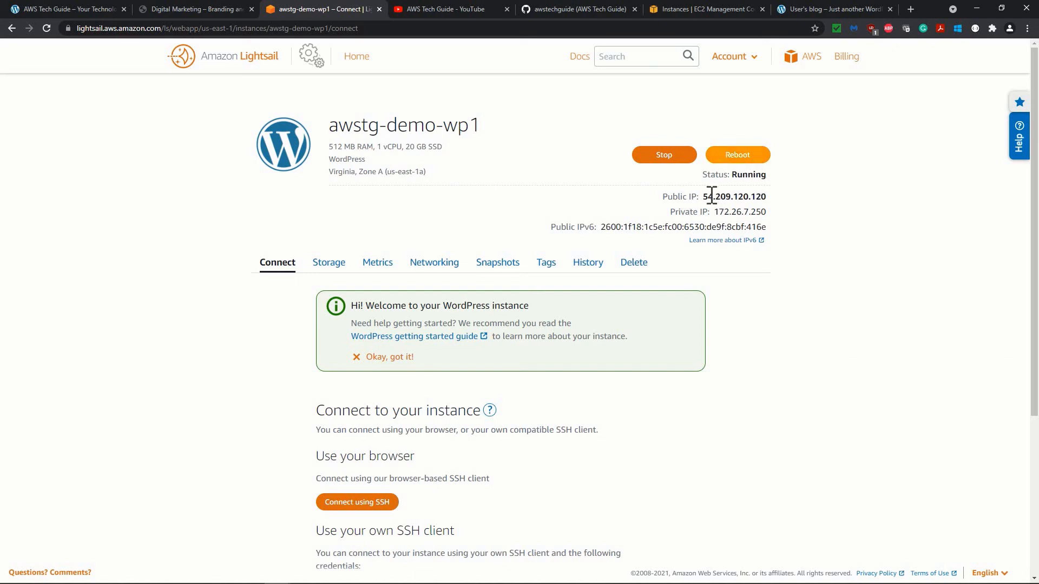
{"action": "left_click_drag", "start_coordinate": [705, 197], "coordinate": [823, 216]}
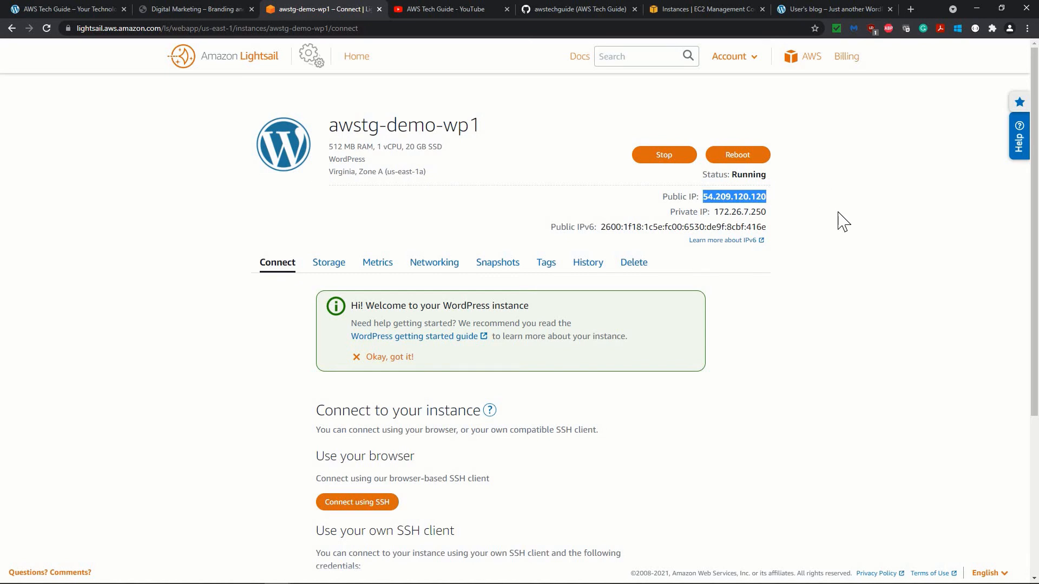
{"action": "left_click", "coordinate": [842, 221]}
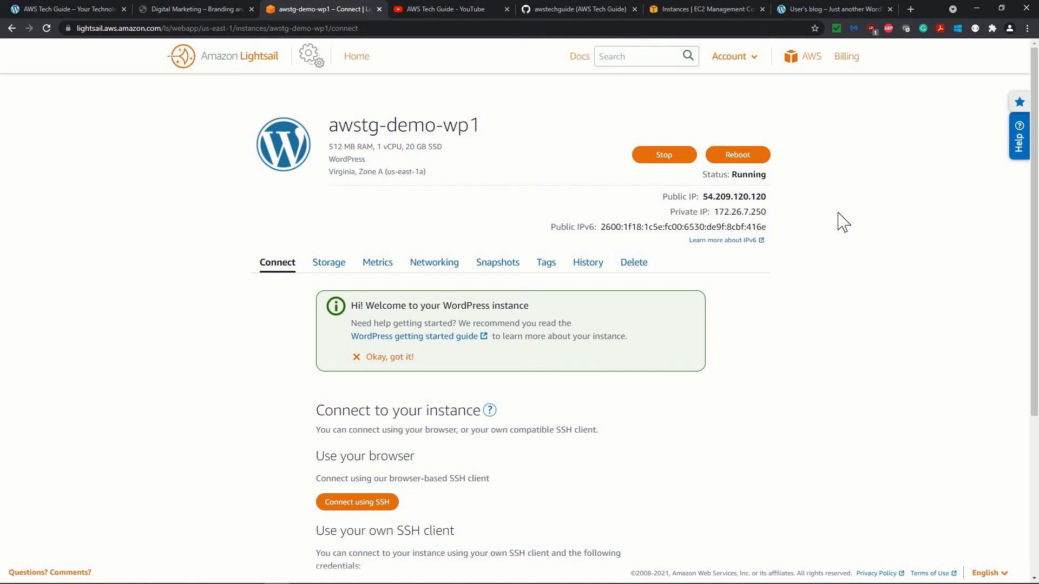
Step: Start a static IP address in Virginia from Lightsail's networking resources and choose awstg-demo-wp1 as the instance to attach
{"action": "scroll", "coordinate": [843, 323], "scroll_direction": "down", "scroll_amount": 4}
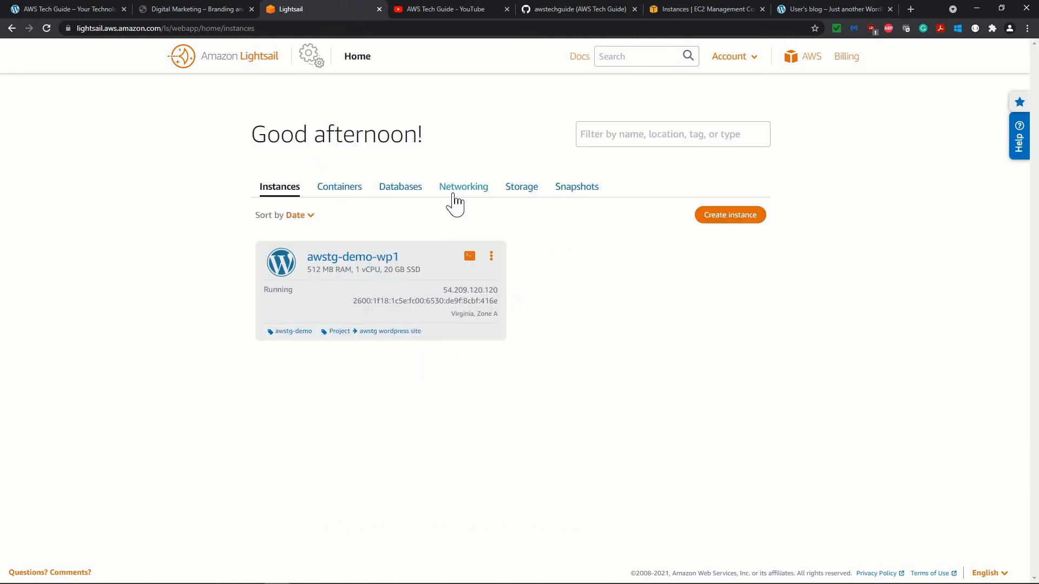
{"action": "left_click", "coordinate": [457, 201]}
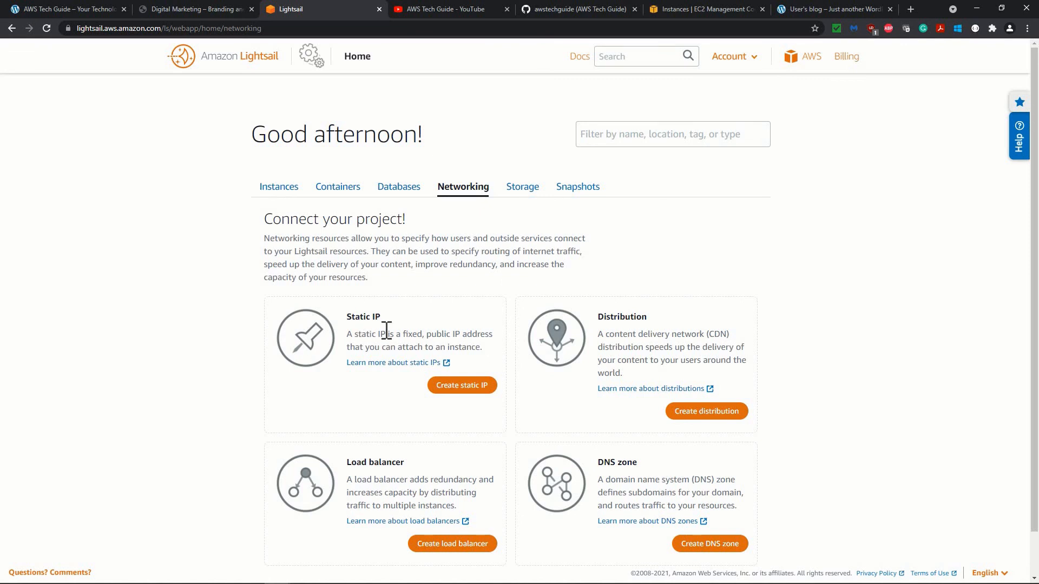
{"action": "left_click", "coordinate": [448, 393]}
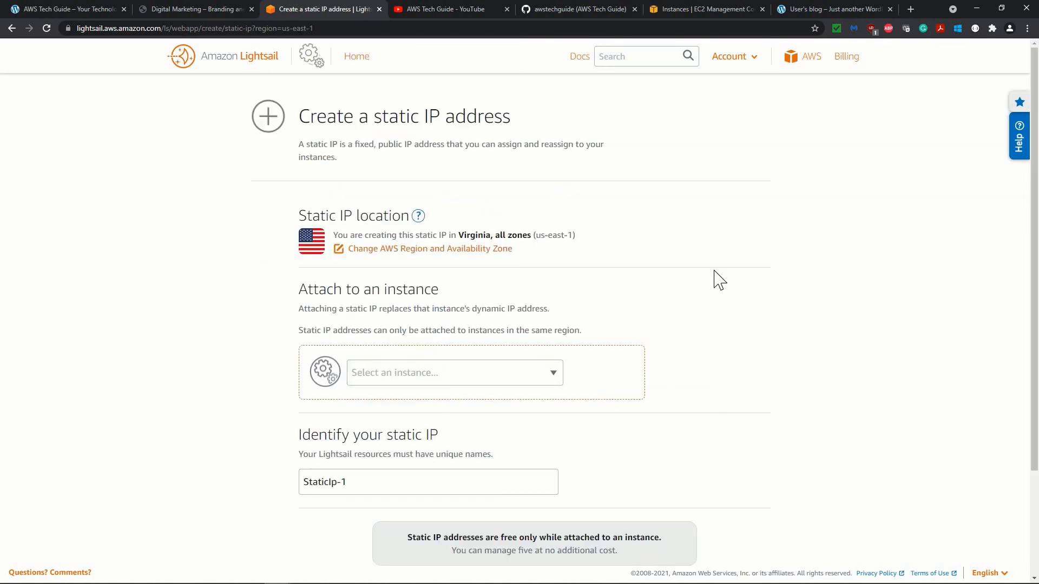
{"action": "scroll", "coordinate": [473, 311], "scroll_direction": "down", "scroll_amount": 1}
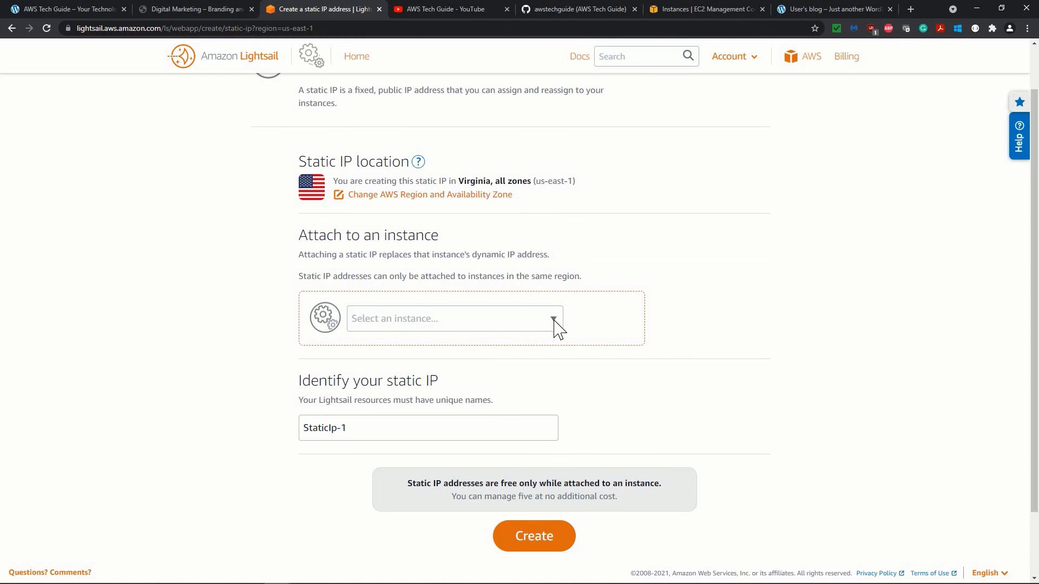
{"action": "left_click", "coordinate": [555, 323]}
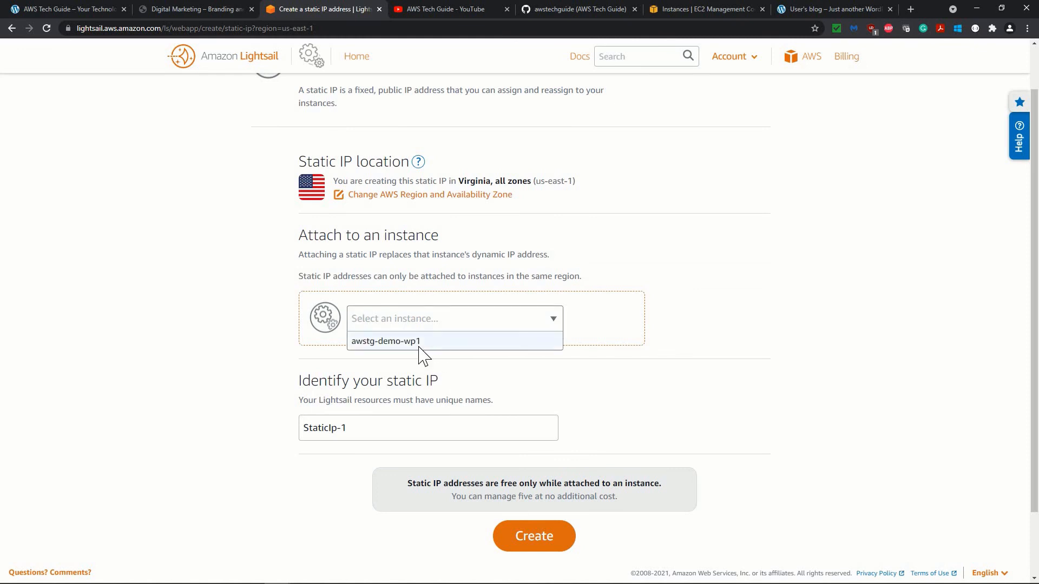
{"action": "left_click", "coordinate": [419, 342]}
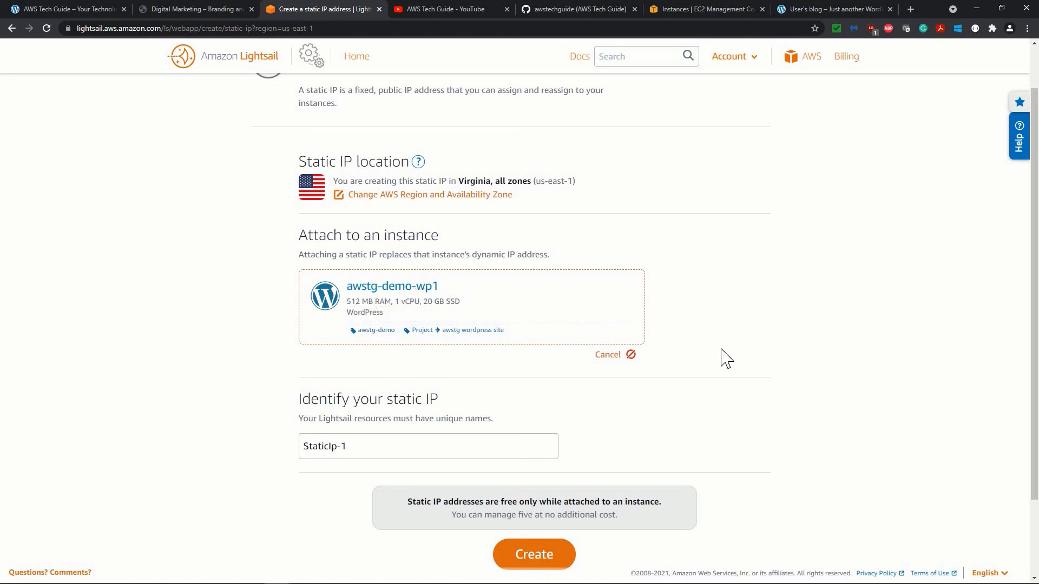
Step: Name the static IP awstg-sip-1 and create it
{"action": "scroll", "coordinate": [375, 353], "scroll_direction": "down", "scroll_amount": 1}
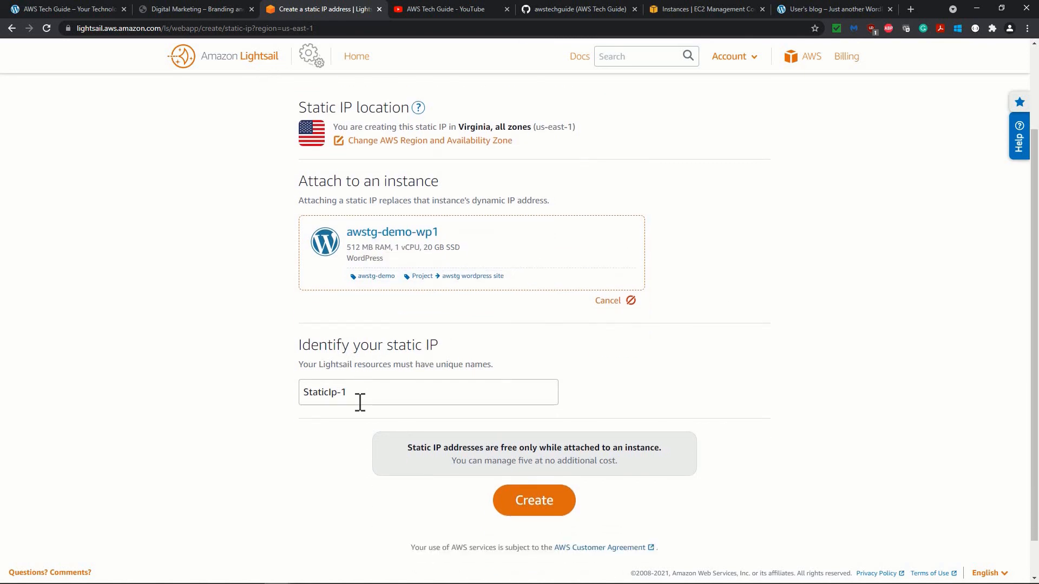
{"action": "left_click_drag", "start_coordinate": [358, 400], "coordinate": [301, 389]}
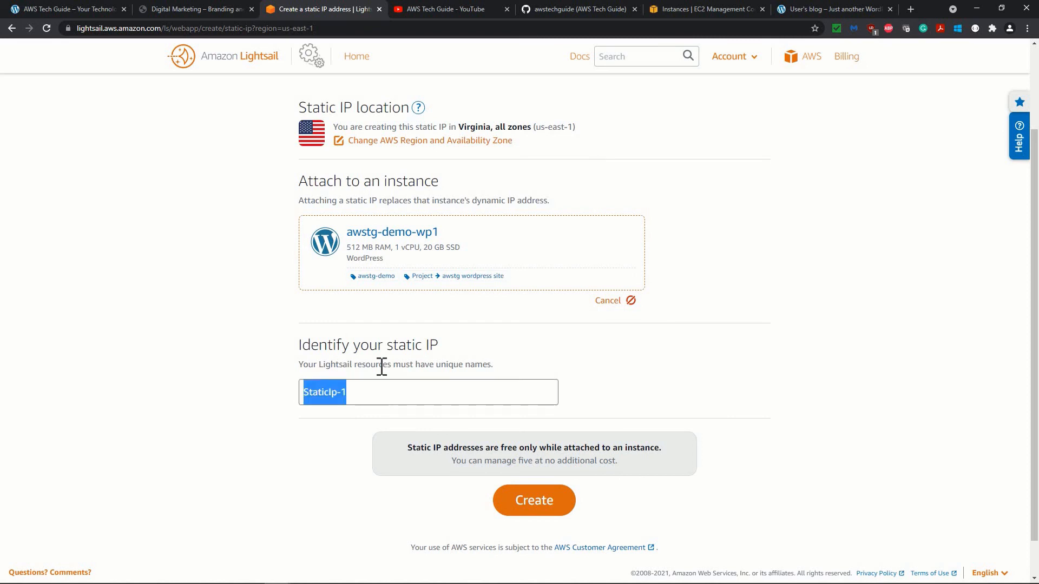
{"action": "type", "text": "awstg"}
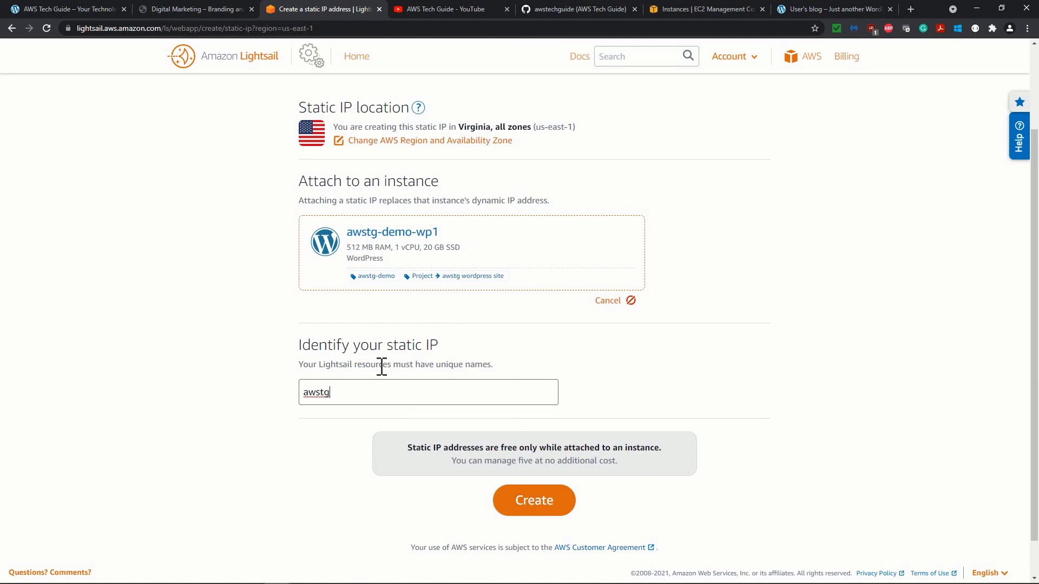
{"action": "type", "text": "-sip-1"}
{"action": "left_click", "coordinate": [829, 508]}
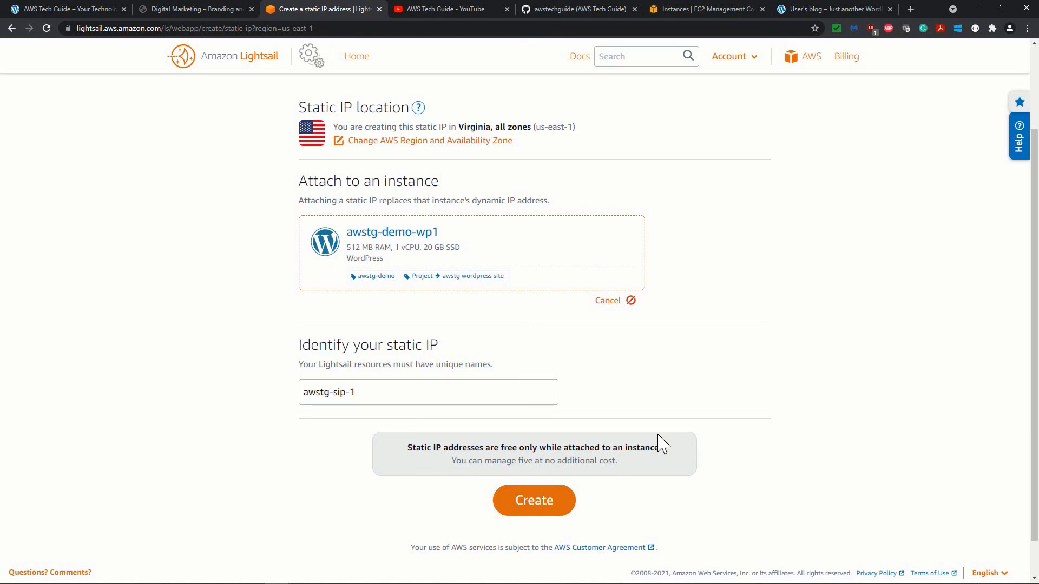
{"action": "left_click", "coordinate": [540, 506]}
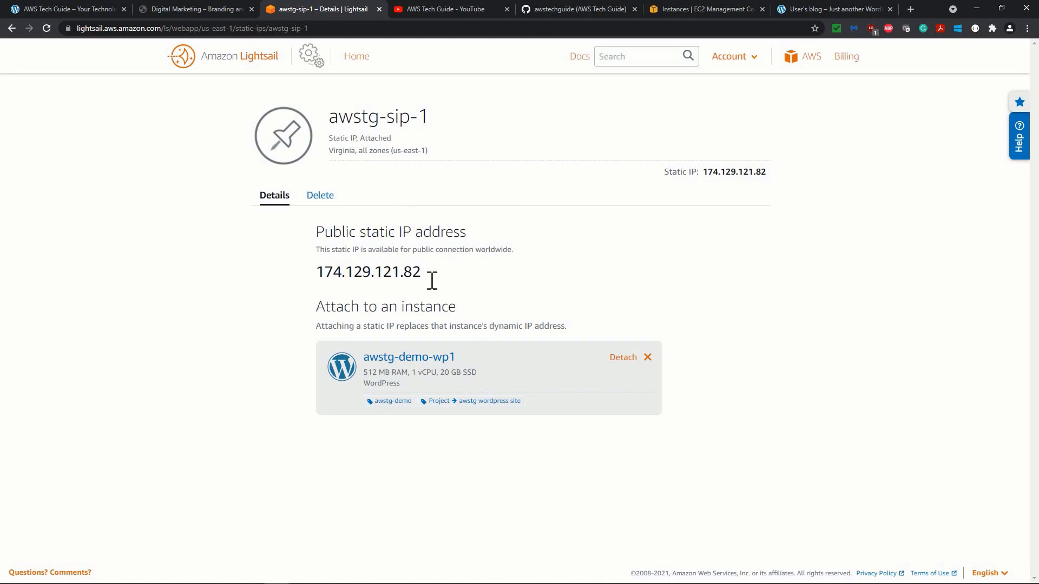
Step: Copy the new public static IP address and load the WordPress site at 174.129.121.82 in its existing browser tab
{"action": "left_click_drag", "start_coordinate": [316, 272], "coordinate": [436, 290]}
{"action": "key", "text": "ctrl+c"}
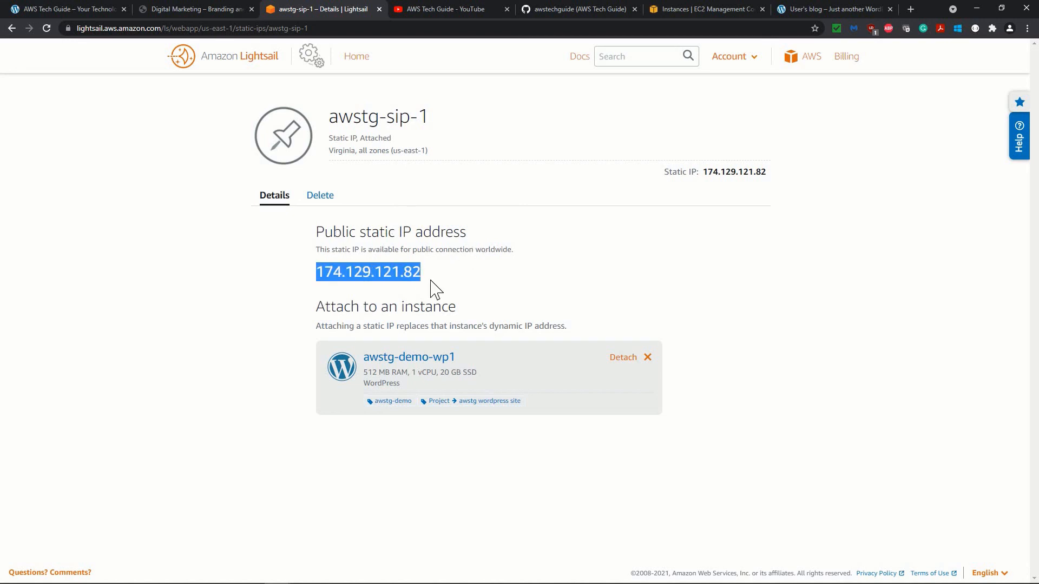
{"action": "left_click", "coordinate": [831, 9]}
{"action": "left_click", "coordinate": [231, 29]}
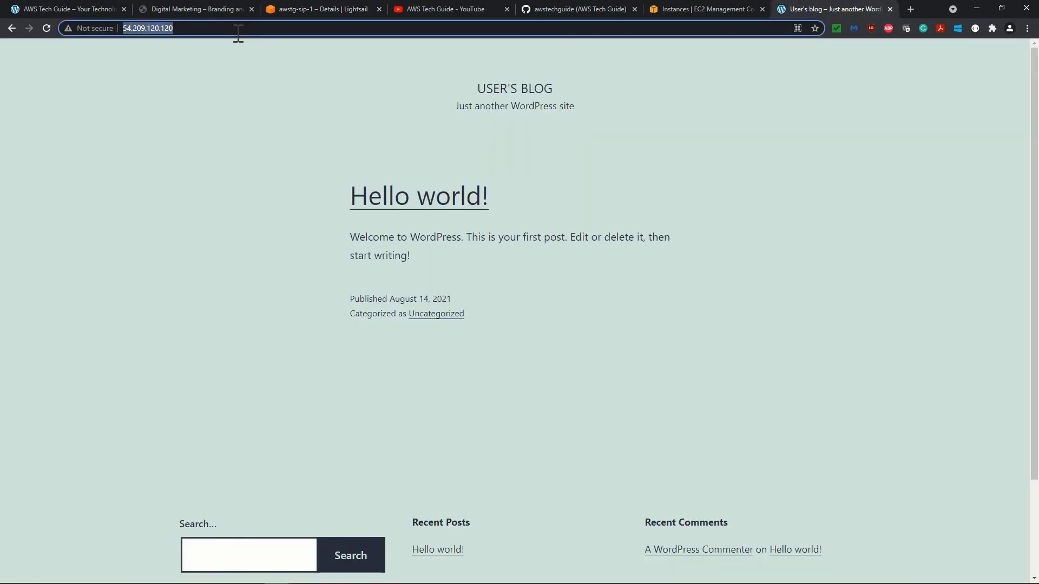
{"action": "key", "text": "ctrl+v"}
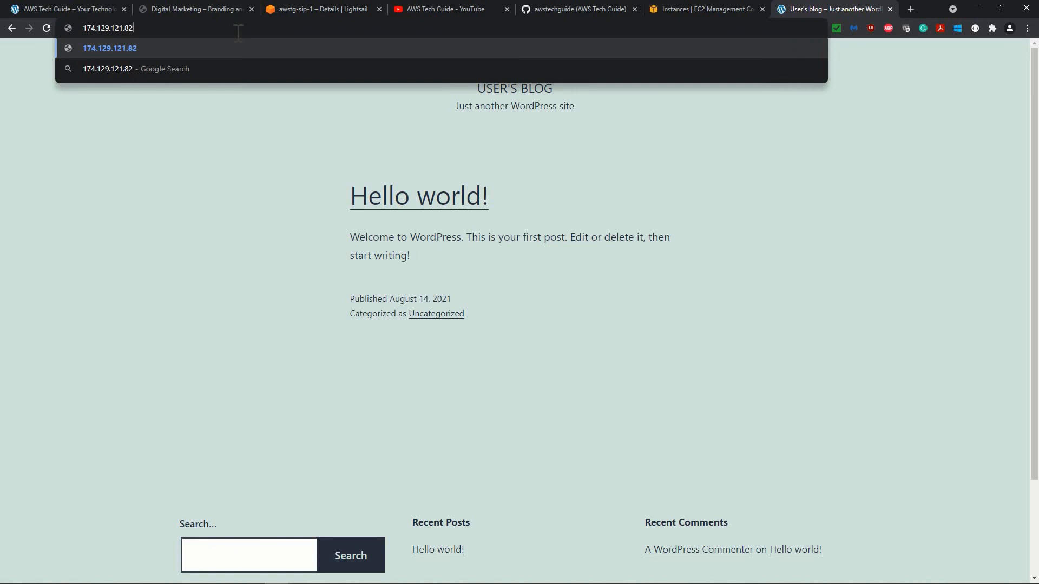
{"action": "key", "text": "Return"}
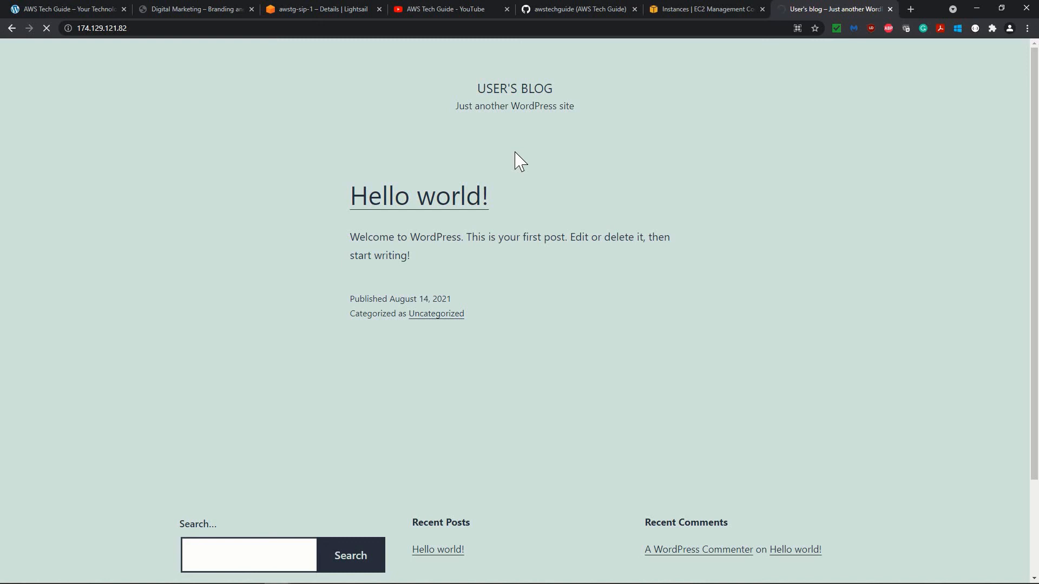
{"action": "left_click", "coordinate": [133, 31]}
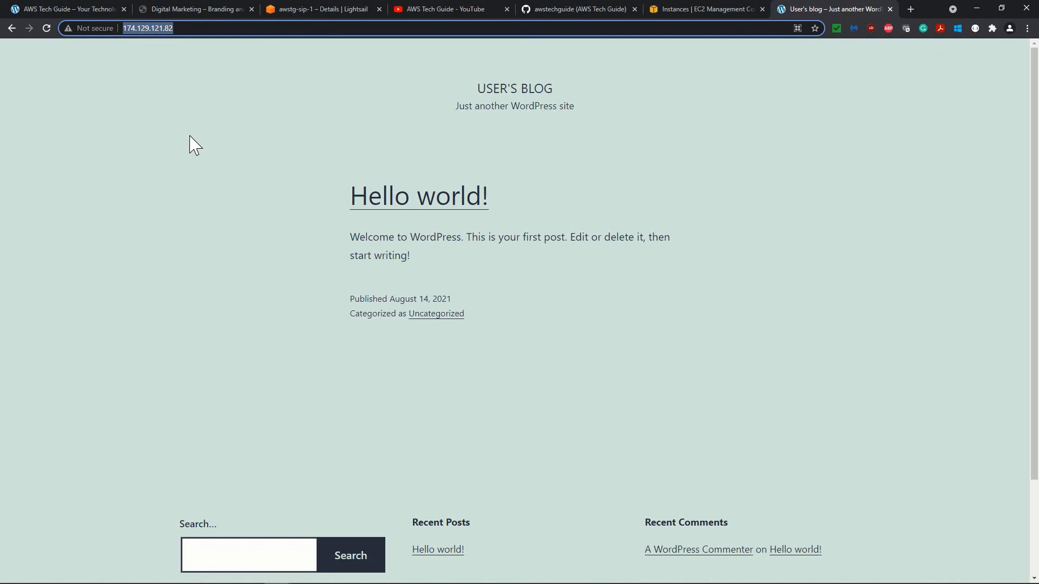
{"action": "left_click", "coordinate": [789, 422]}
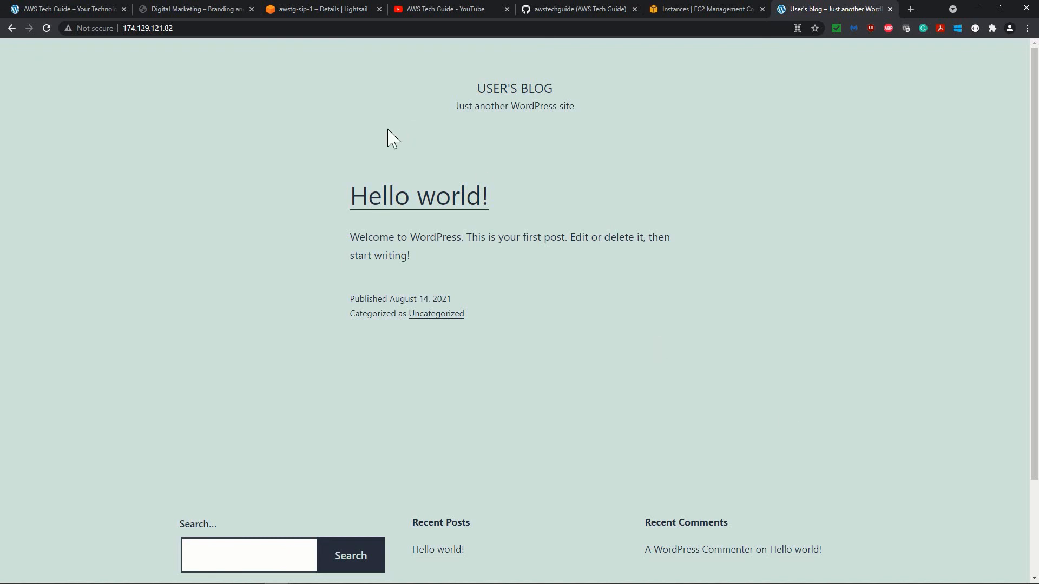
{"action": "left_click", "coordinate": [213, 29]}
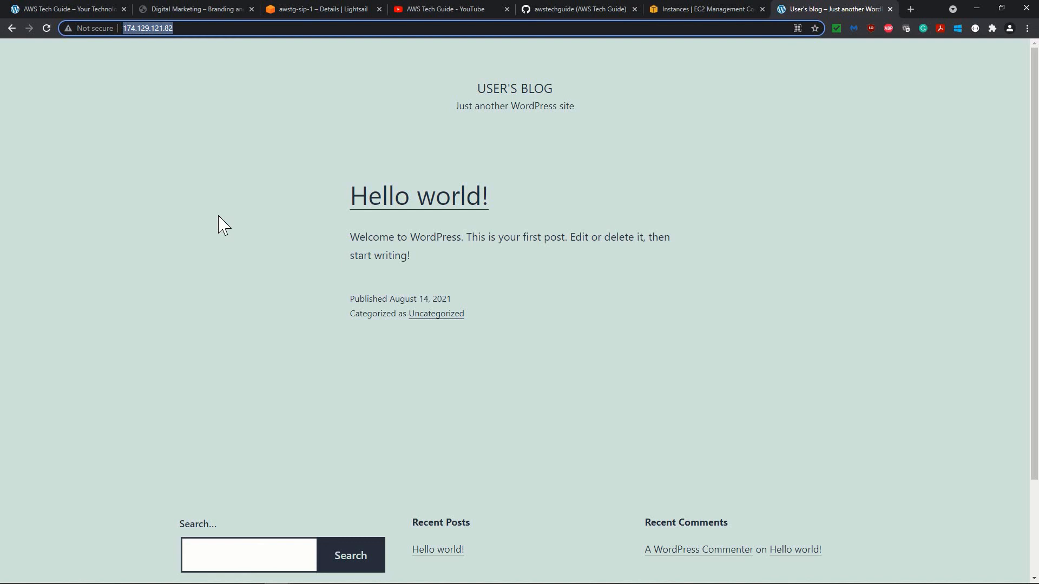
{"action": "left_click", "coordinate": [359, 405]}
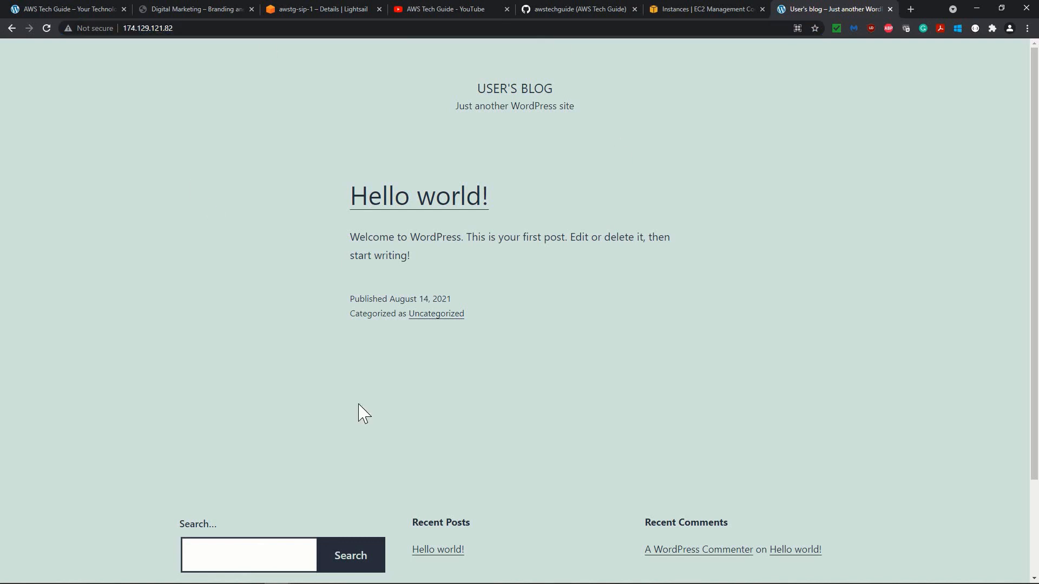